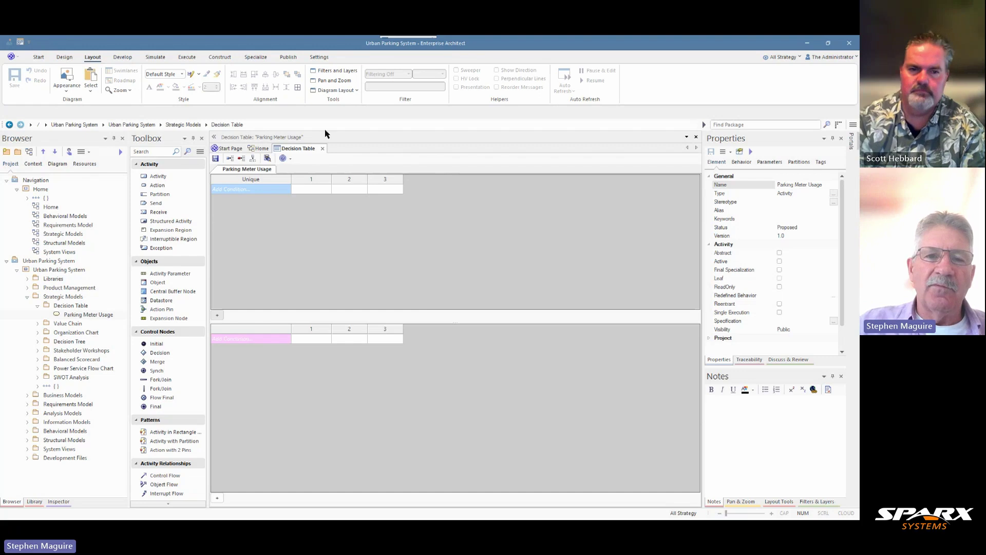
Step: View the repository's Home diagram and its Strategic Models diagram, and return to the Parking Meter Usage decision table
click(266, 150)
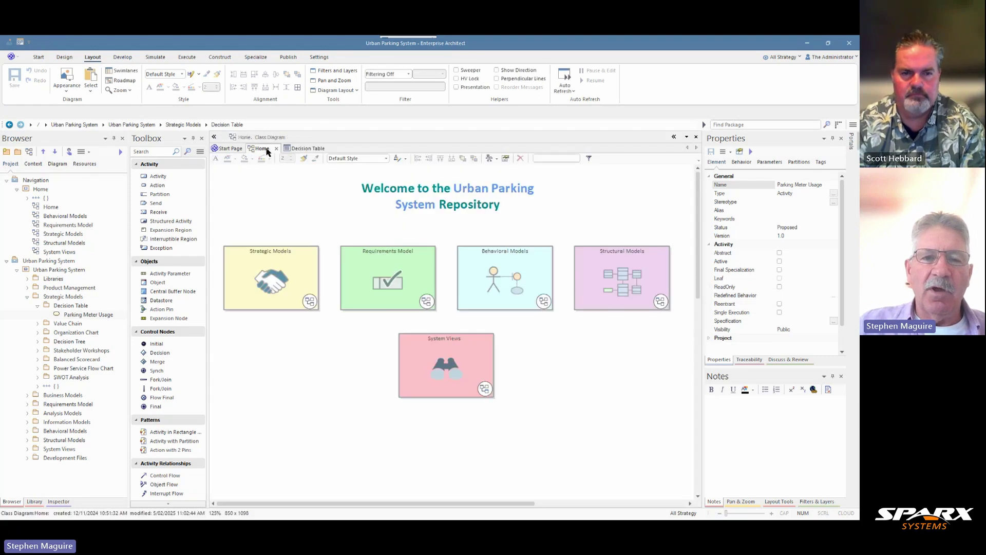
double_click(297, 270)
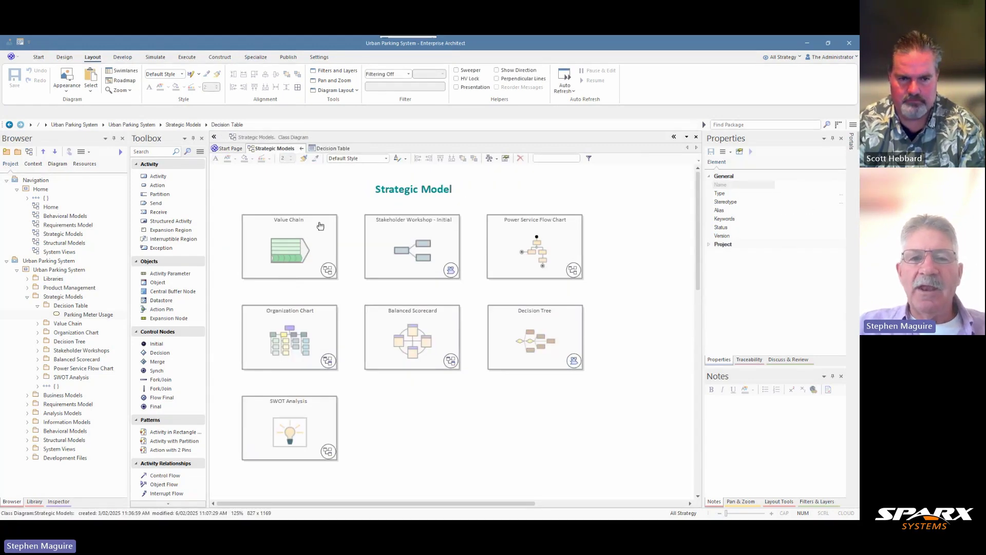
click(302, 149)
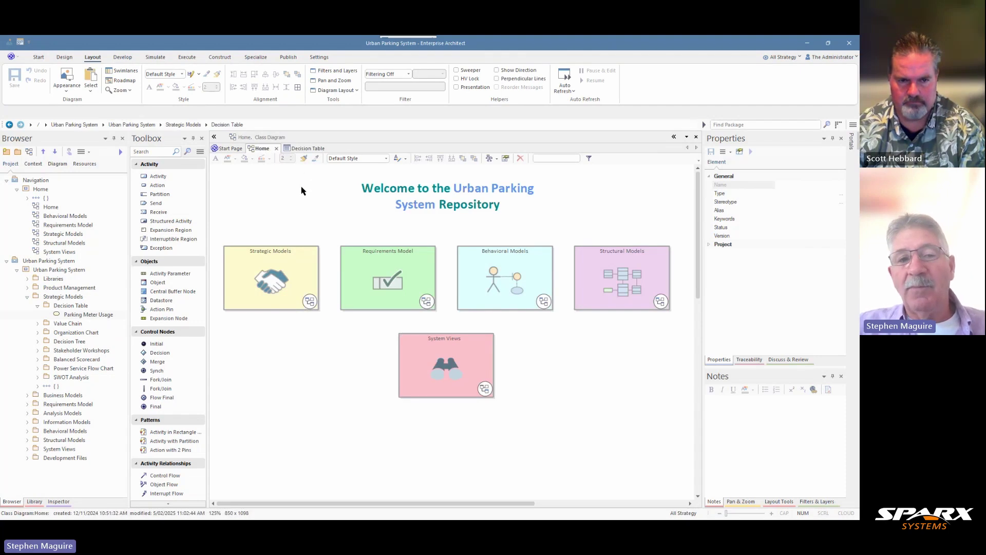
click(308, 148)
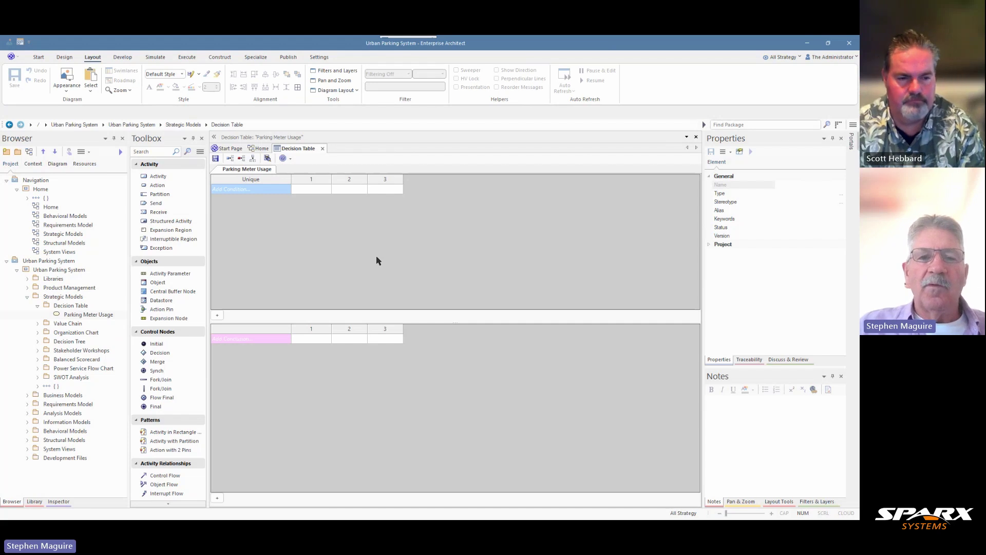
Step: Name the first condition row of the Parking Meter Usage decision table "Condition One"
click(258, 190)
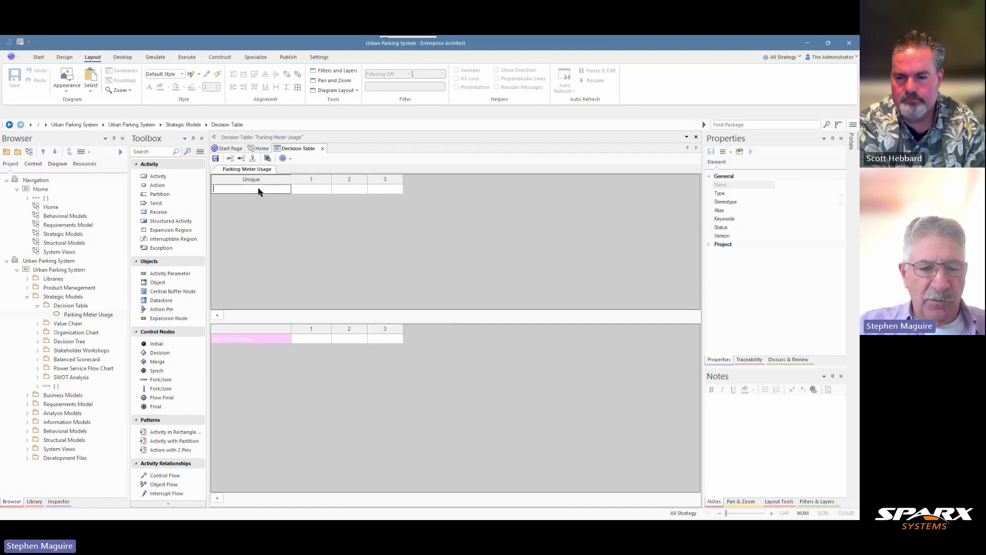
text(Condit)
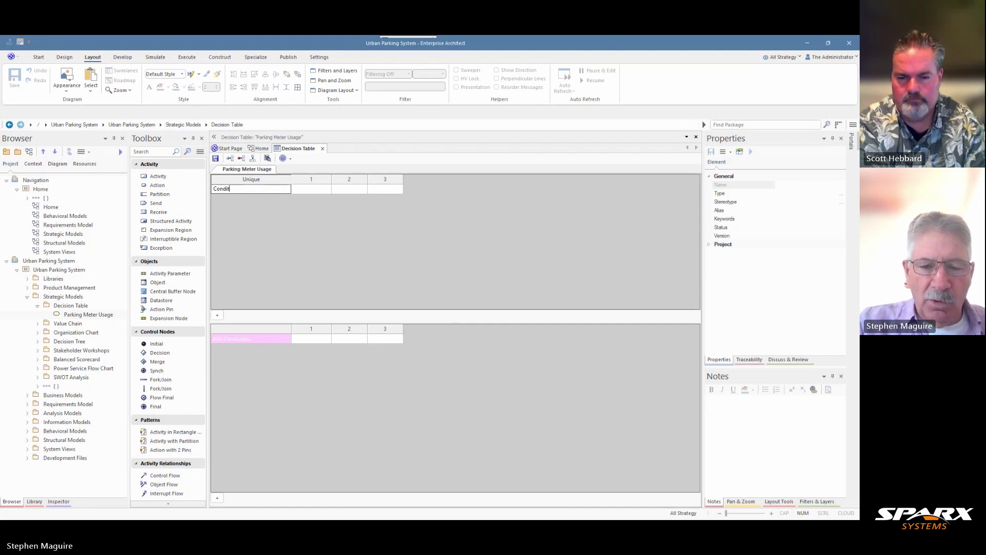
text(ion)
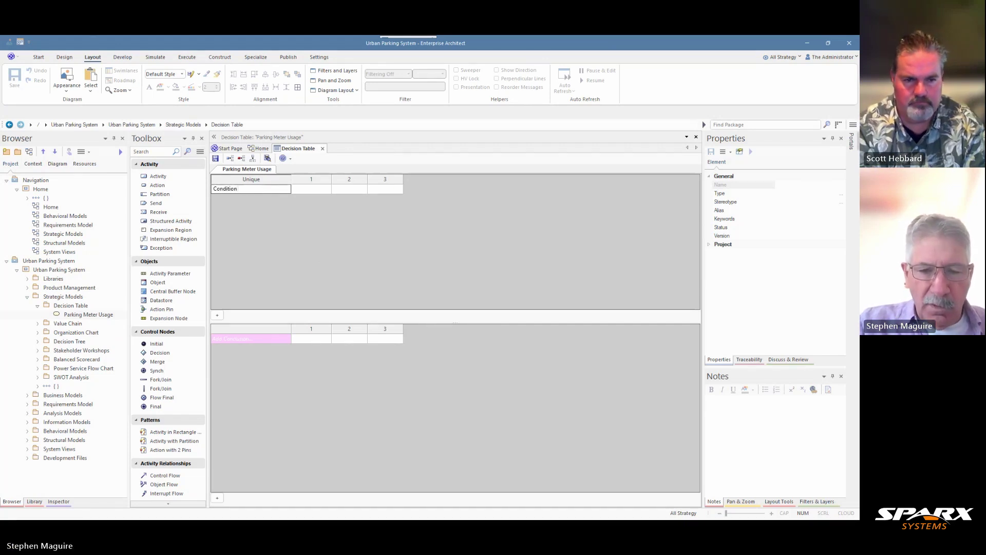
text( O)
key(BackSpace)
text(1)
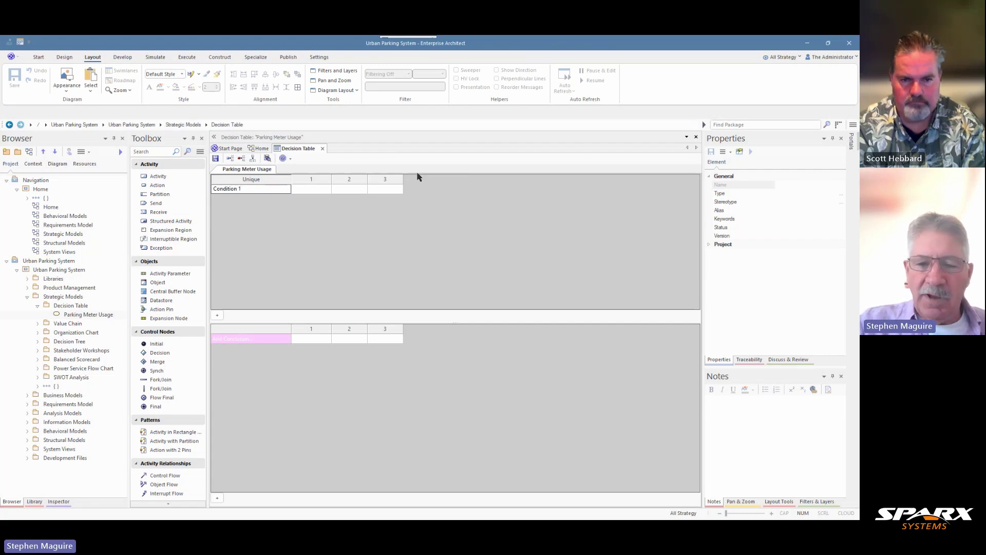
key(BackSpace)
text(One)
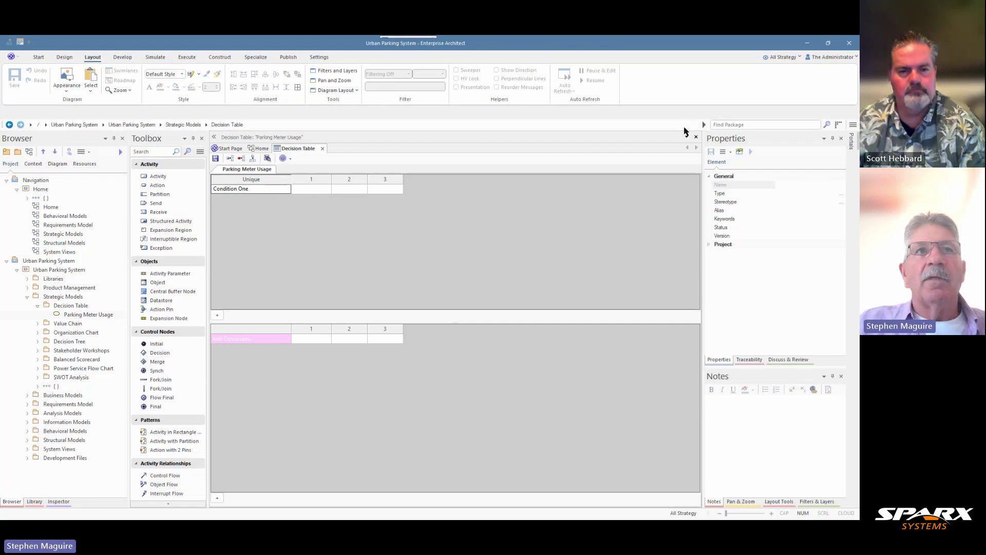
click(851, 142)
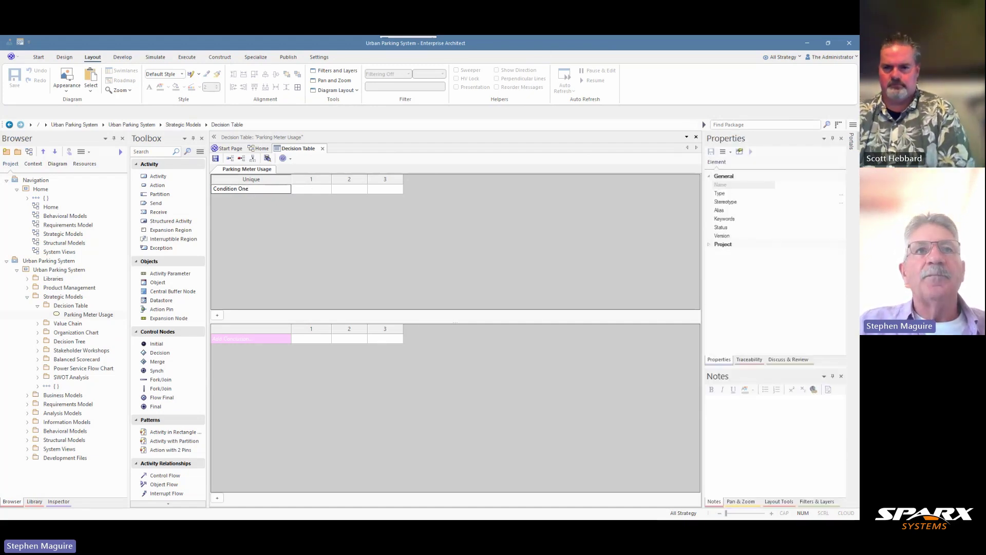
key(Return)
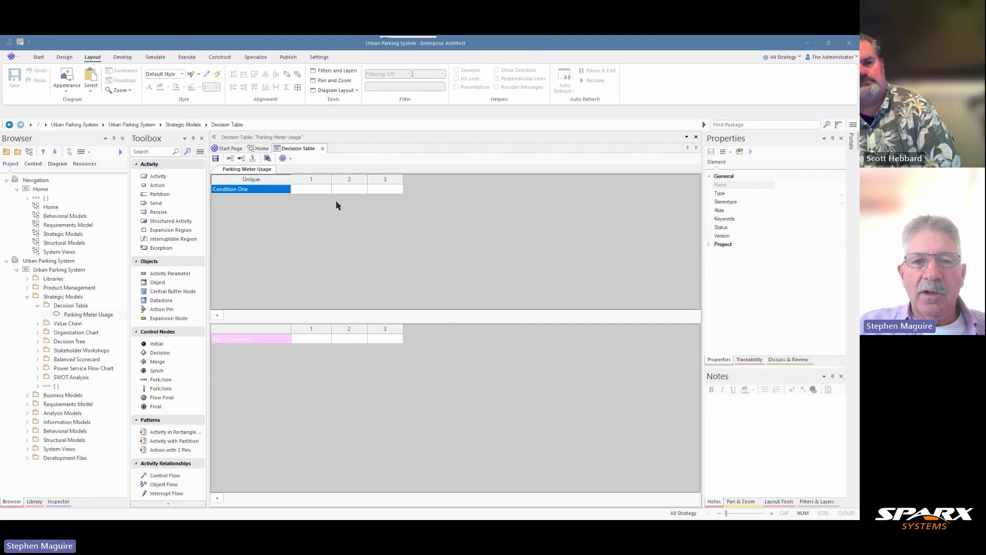
Step: Enter "Vehicle Detection" in column 1 of Condition One and widen the table's three numbered columns
click(317, 190)
click(317, 190)
key(ctrl+v)
key(Return)
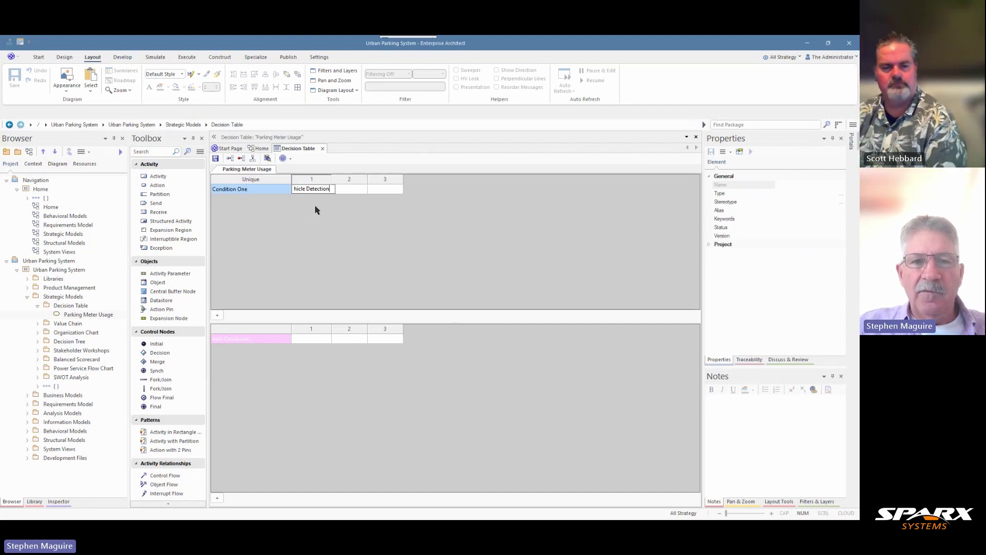
drag(355, 180, 437, 179)
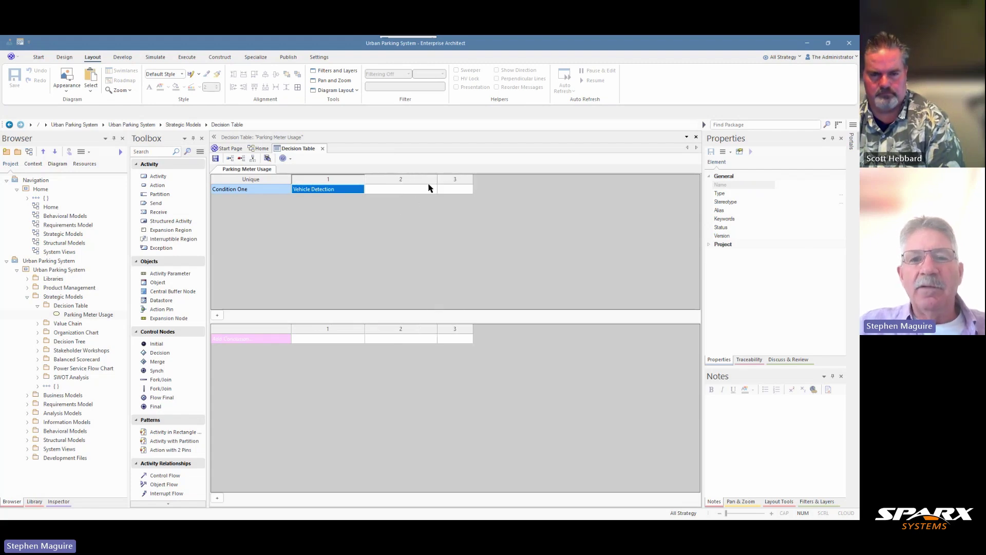
drag(449, 177, 581, 176)
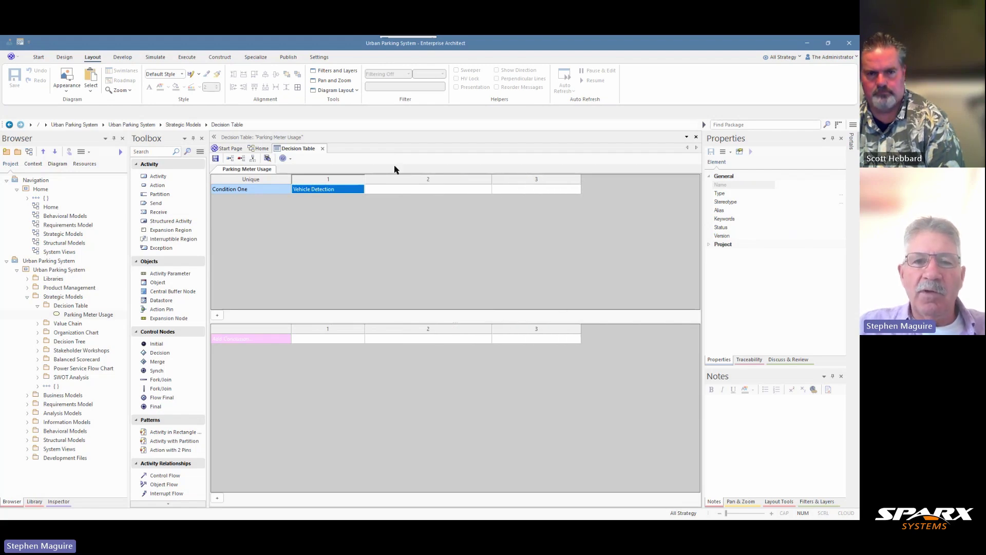
drag(365, 179, 374, 179)
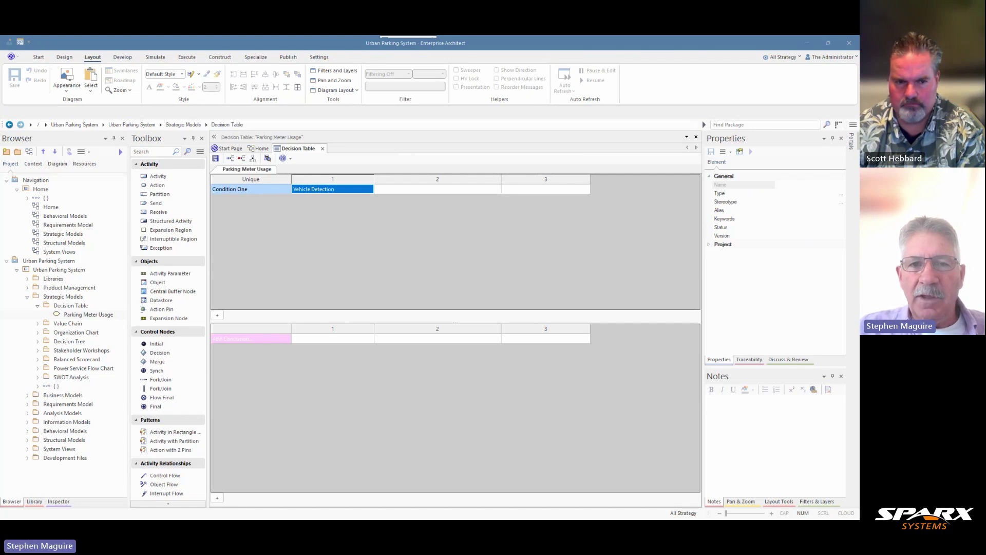
Step: Enter "Present (PR), Not Present (NP)" in column 2 of Condition One
click(382, 191)
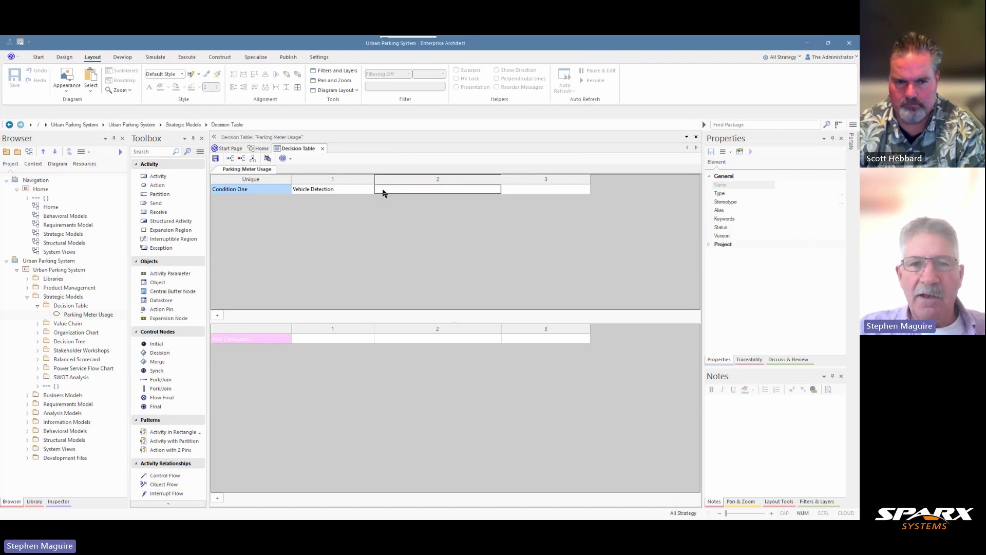
text(Present (PR), Not Present (NP))
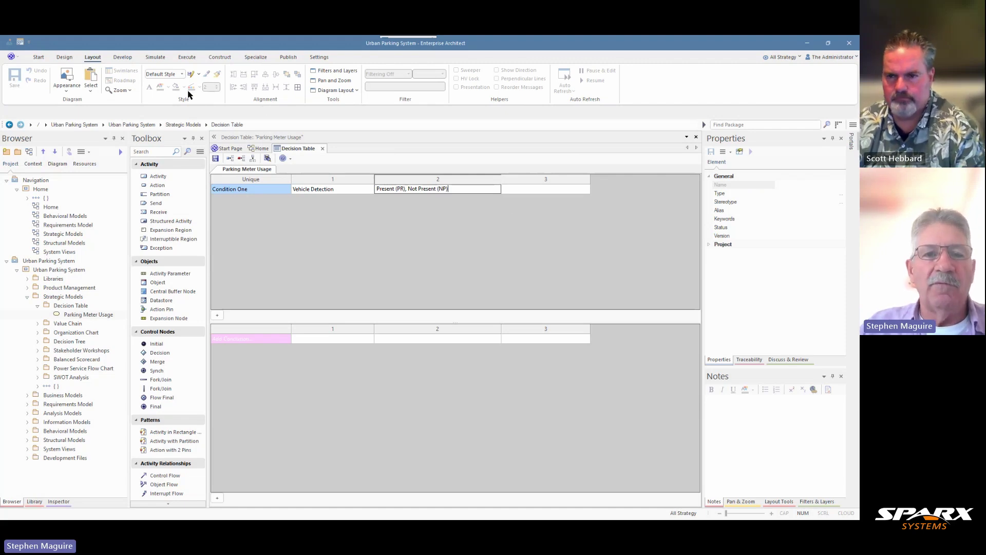
key(Return)
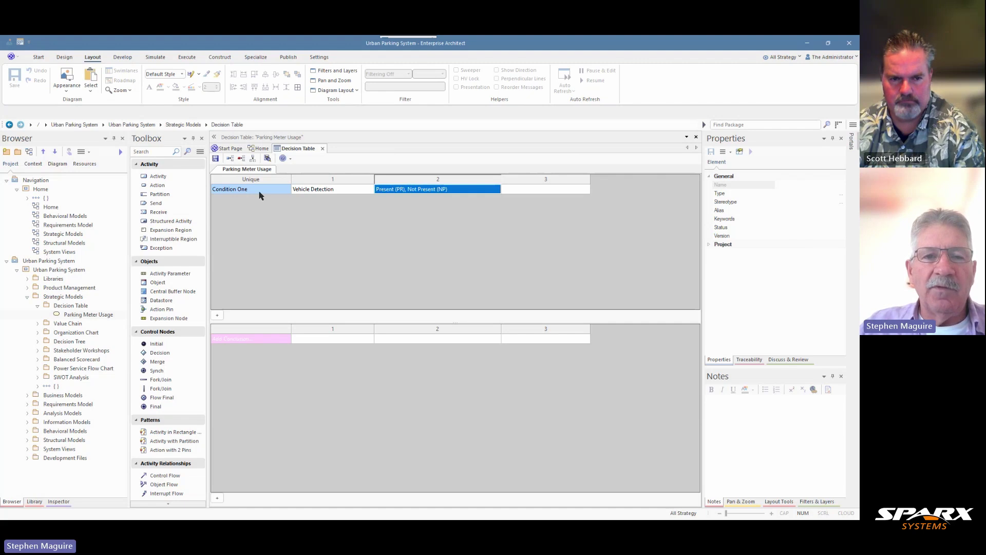
Step: Add a second condition row below Condition One and name it "Condition Two"
click(260, 192)
key(Return)
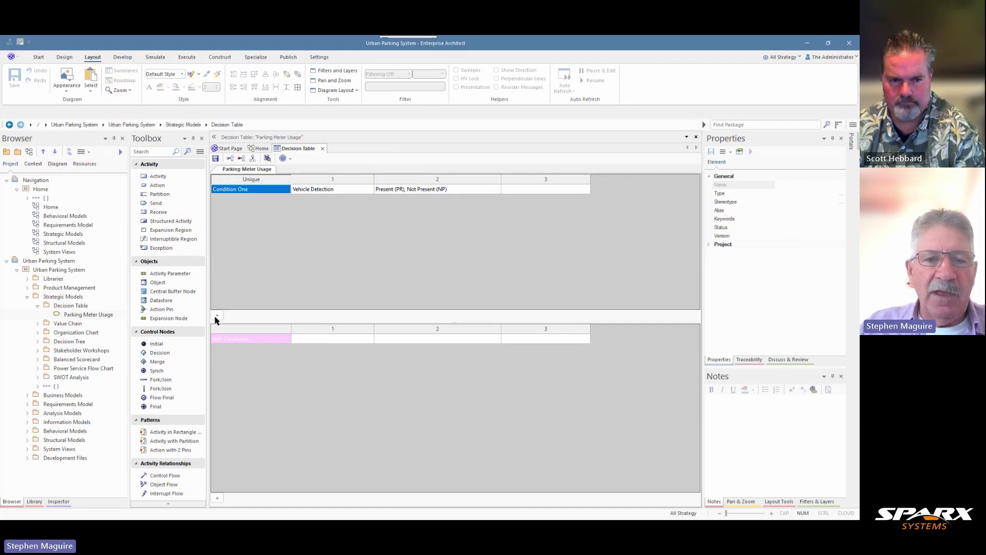
click(217, 316)
click(246, 199)
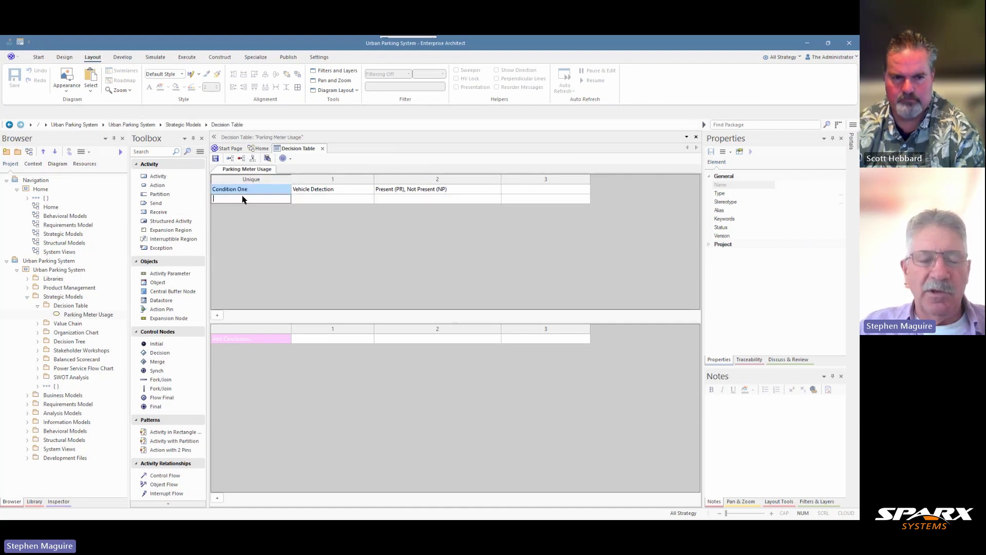
text(Conditio)
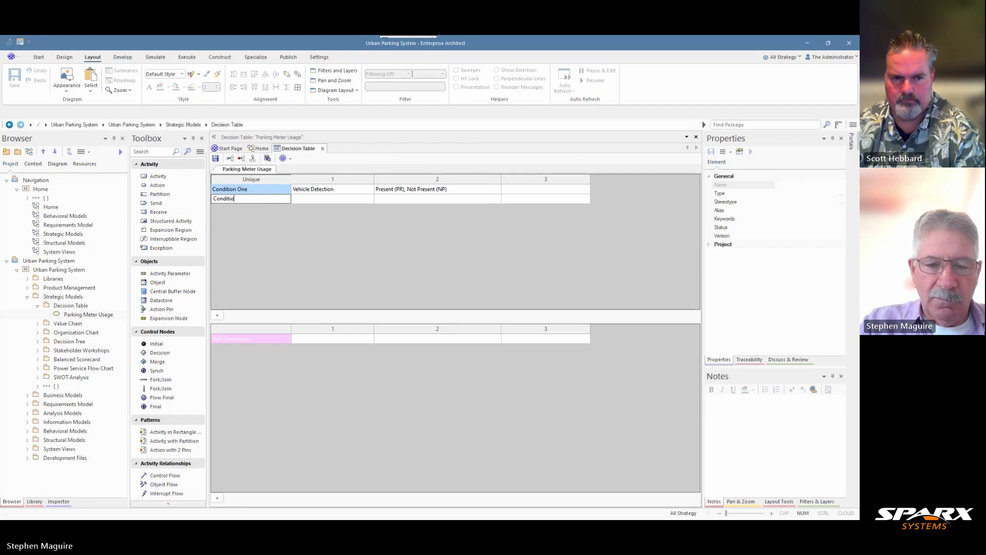
text(n Two)
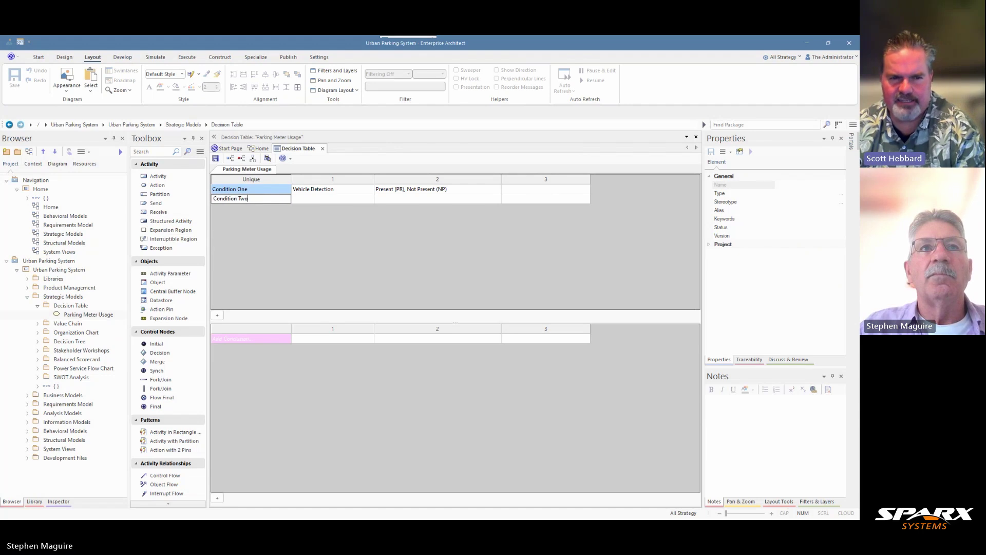
key(Return)
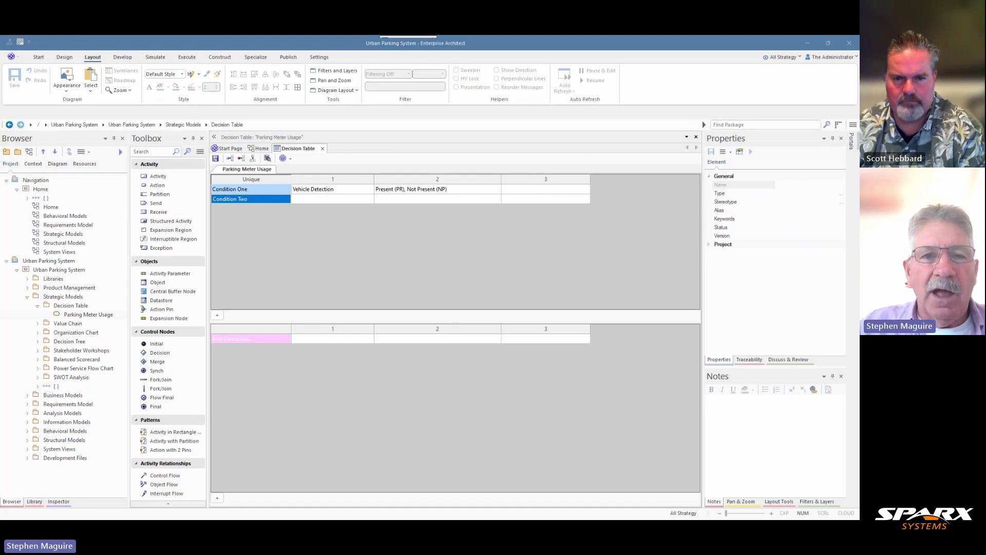
Step: Add a fourth numbered column to the decision table and delete it again
click(252, 162)
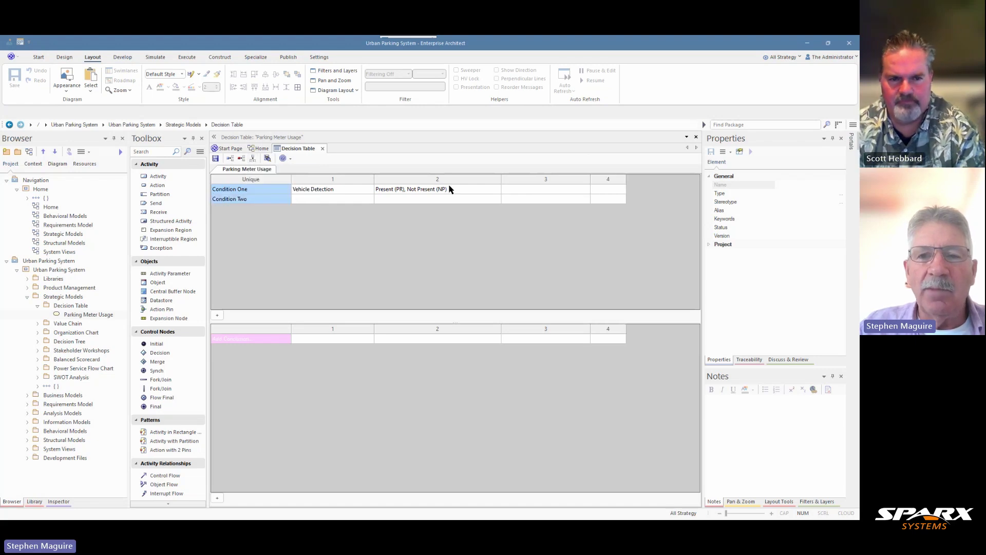
right_click(599, 182)
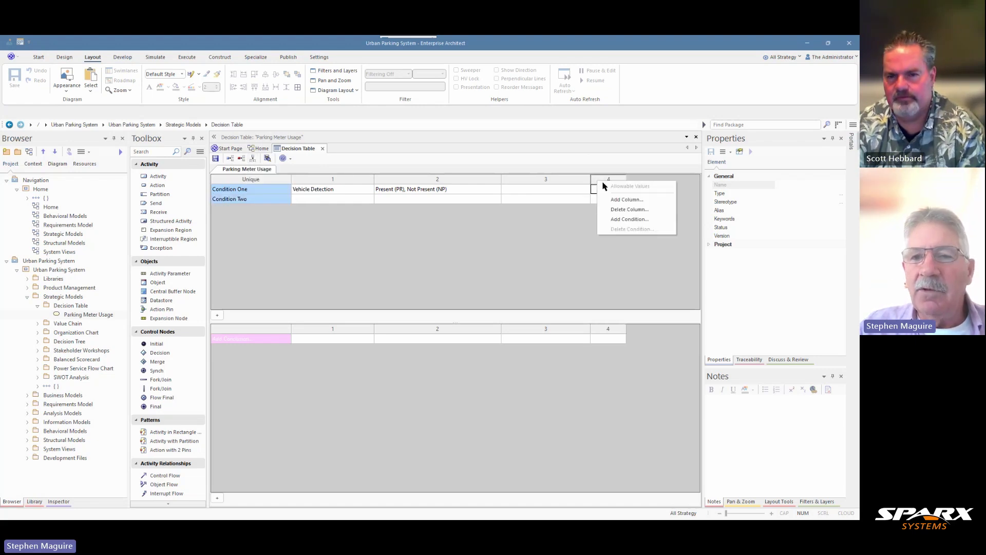
click(624, 210)
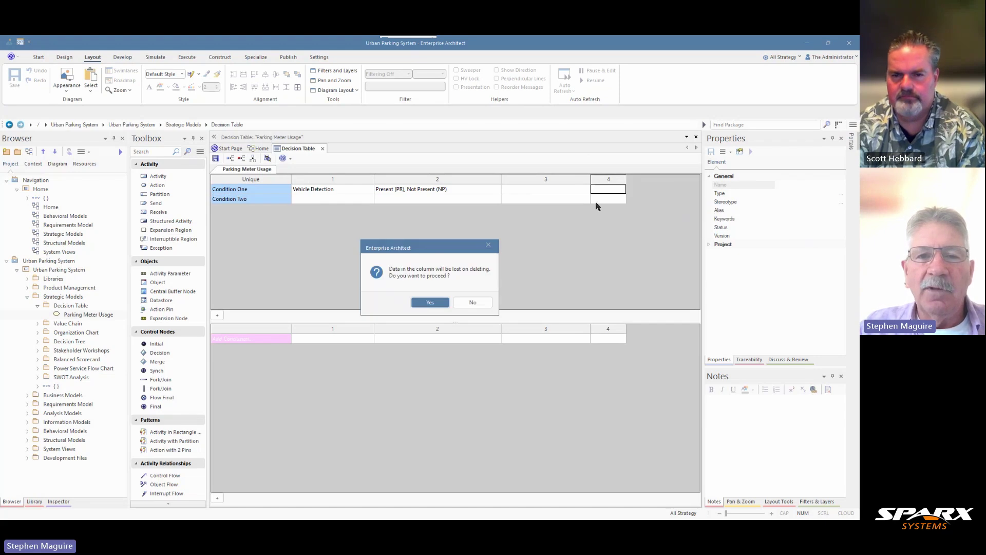
click(435, 302)
Step: Enter "Payment Method" in column 1 of Condition Two
click(332, 201)
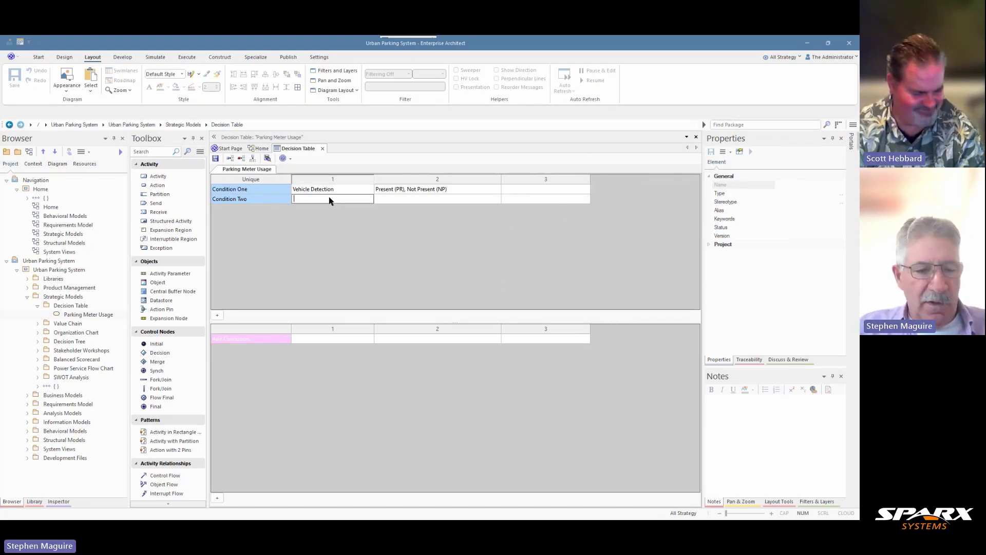
text(Payment Method)
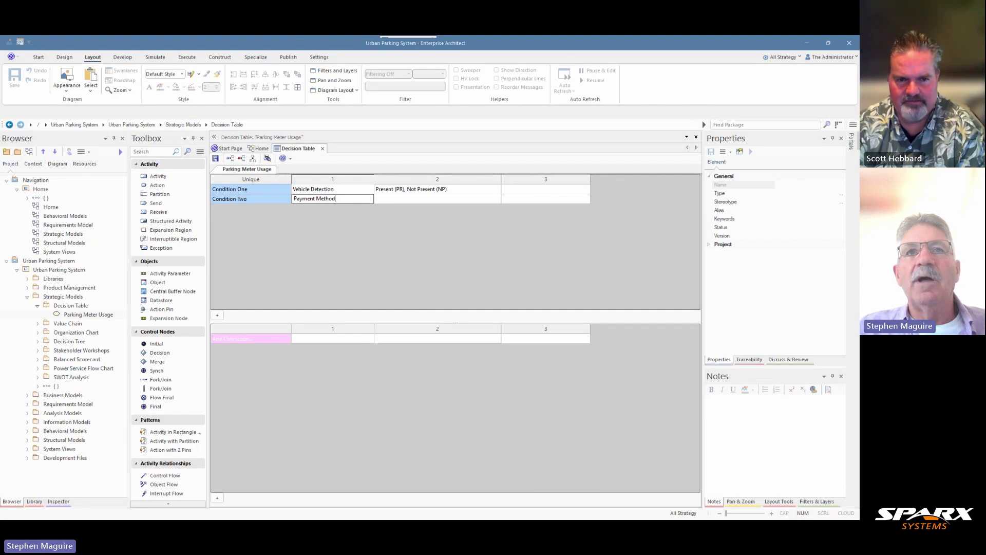
key(Return)
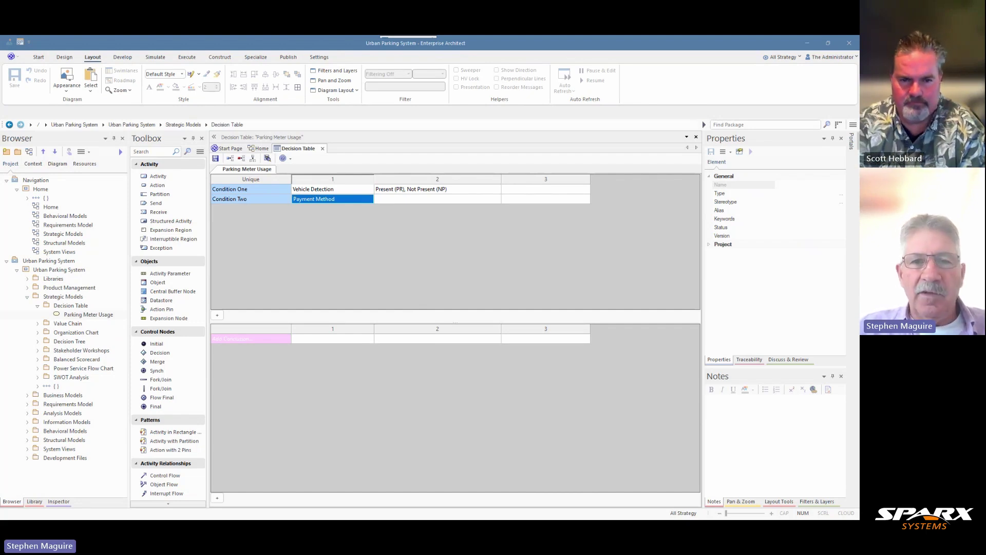
Step: Enter "Coins (CN), Credit Card (CC), Mobile App (MA), None (NO)" in column 2 of Condition Two and widen the column to fit
click(383, 200)
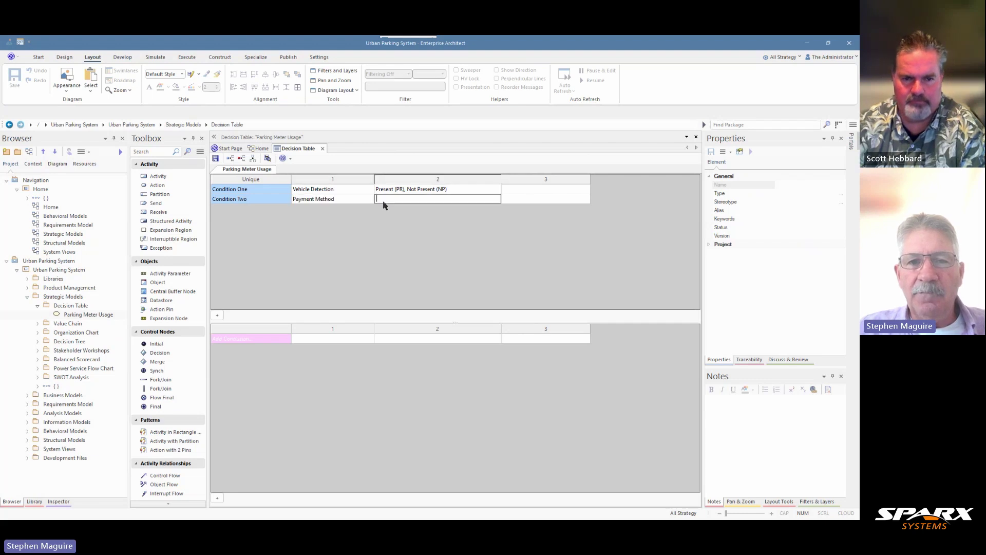
key(ctrl+v)
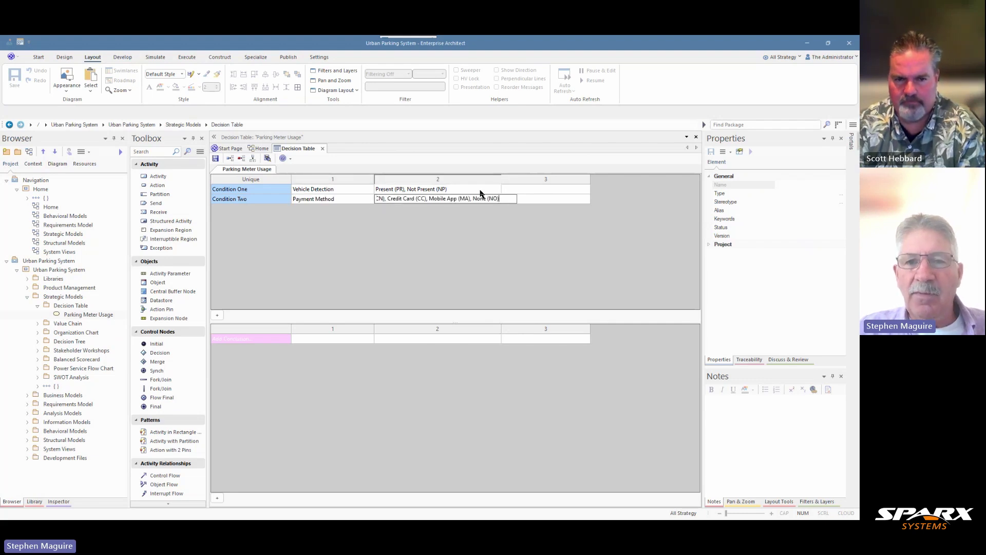
drag(501, 179, 553, 177)
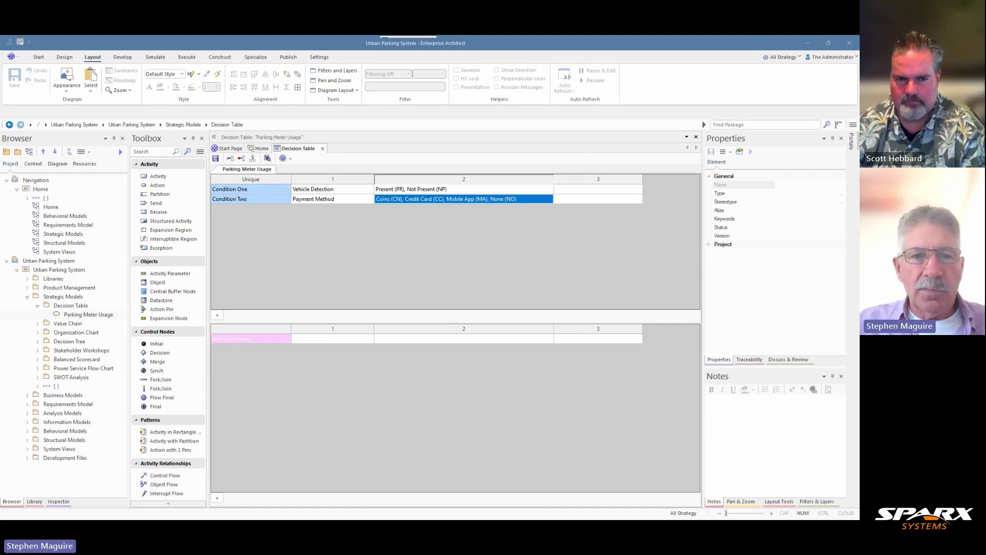
Step: Add a third condition row below Condition Two and name it "Condition Three"
click(217, 315)
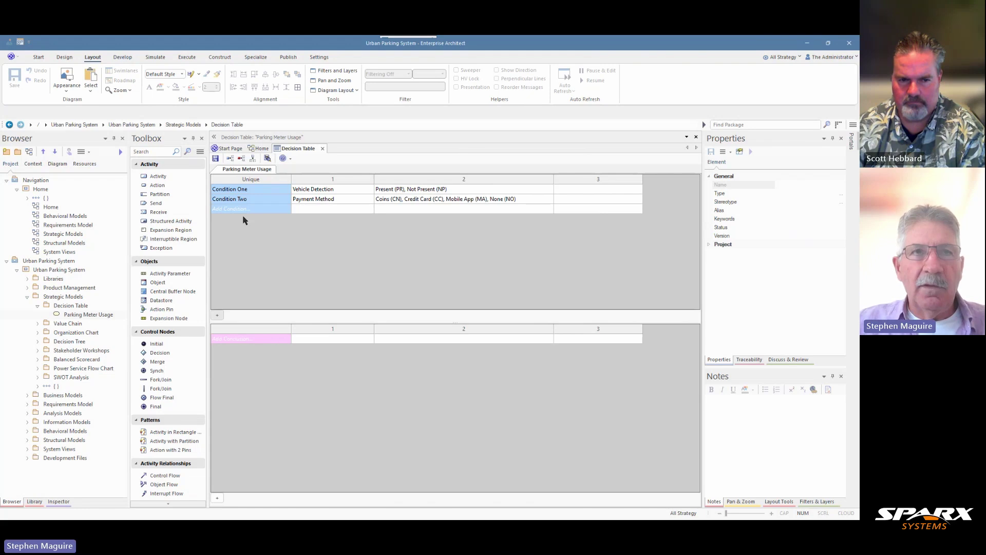
click(255, 211)
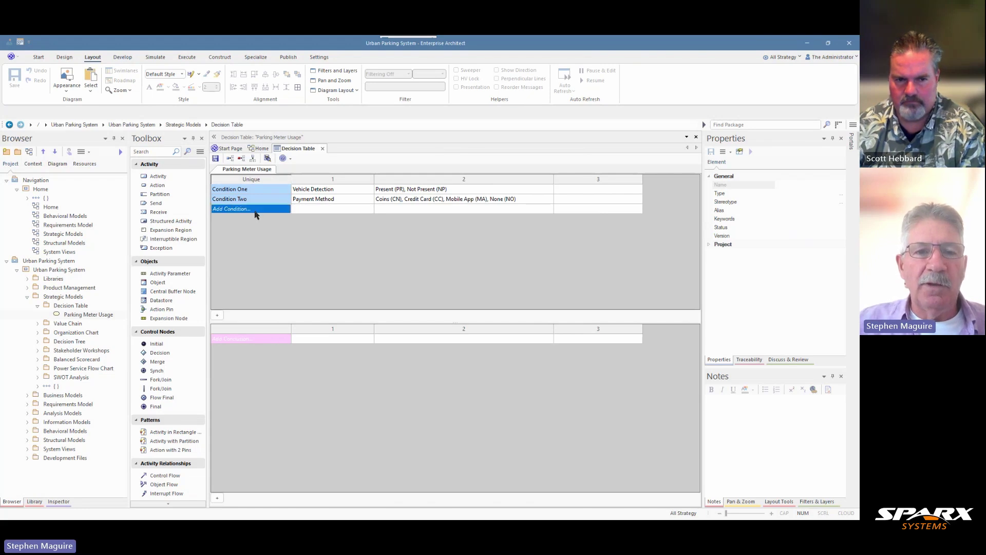
click(255, 212)
text(Conditi)
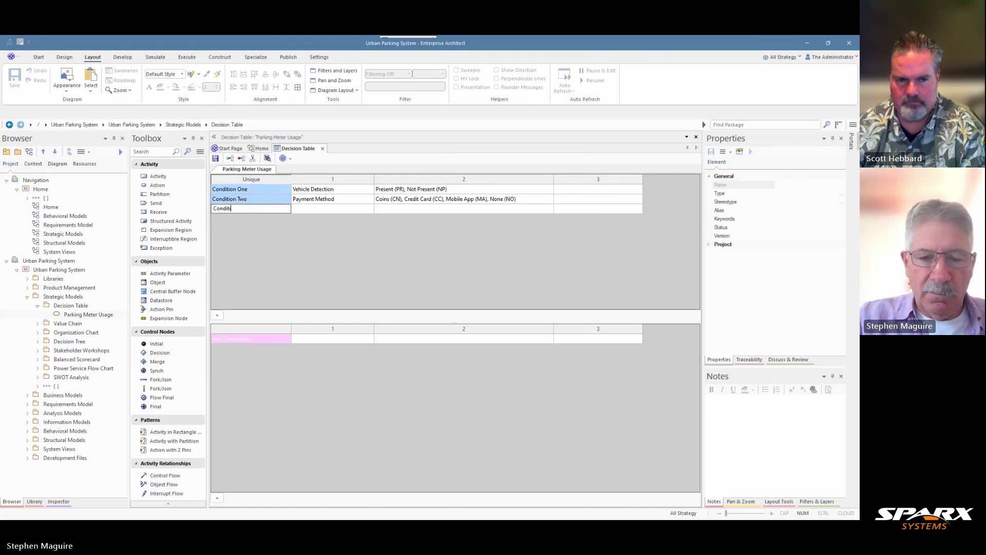
text(on Three)
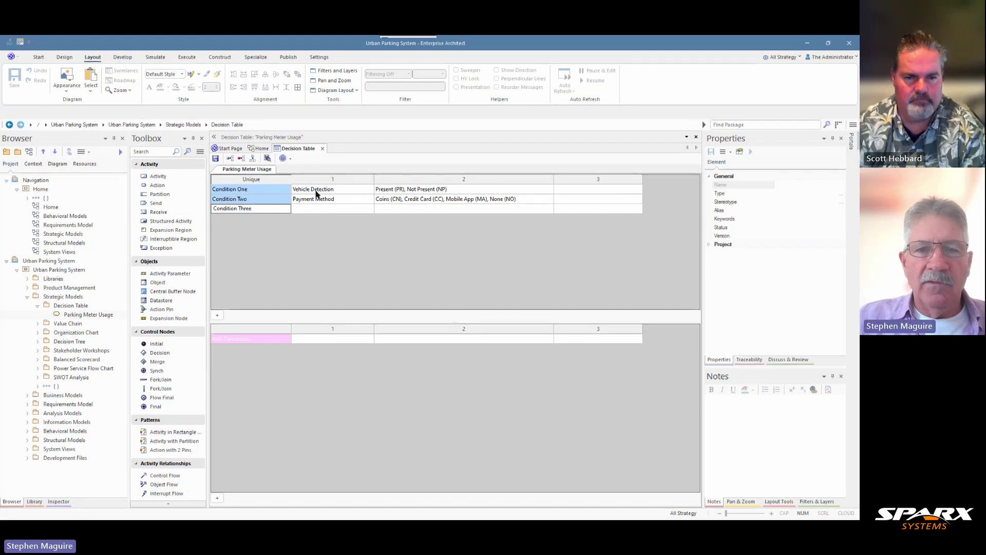
Step: Enter "Requested Duration" in column 1 and "Within Limit (WL), Exceeds Limit (EL)" in column 2 of Condition Three
click(323, 210)
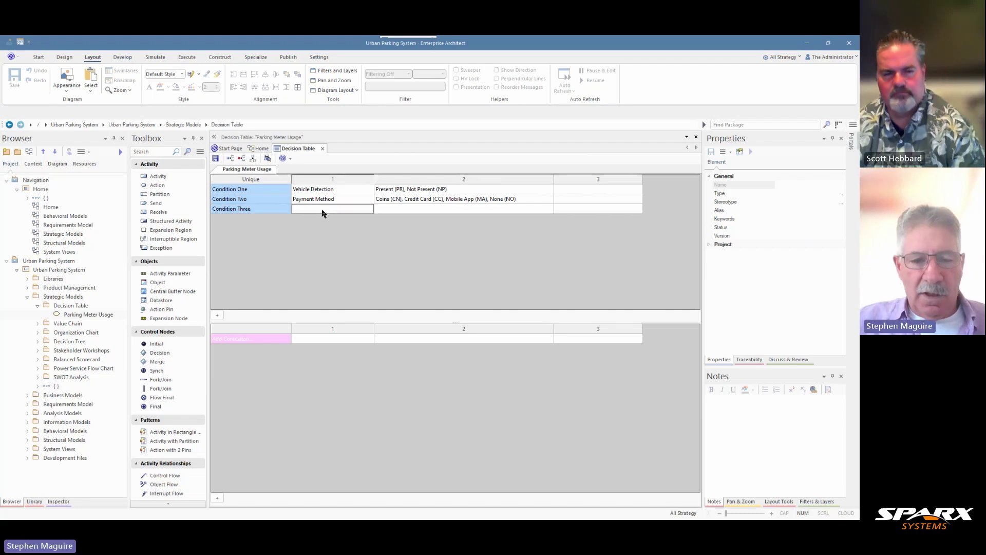
text(Requested Duration)
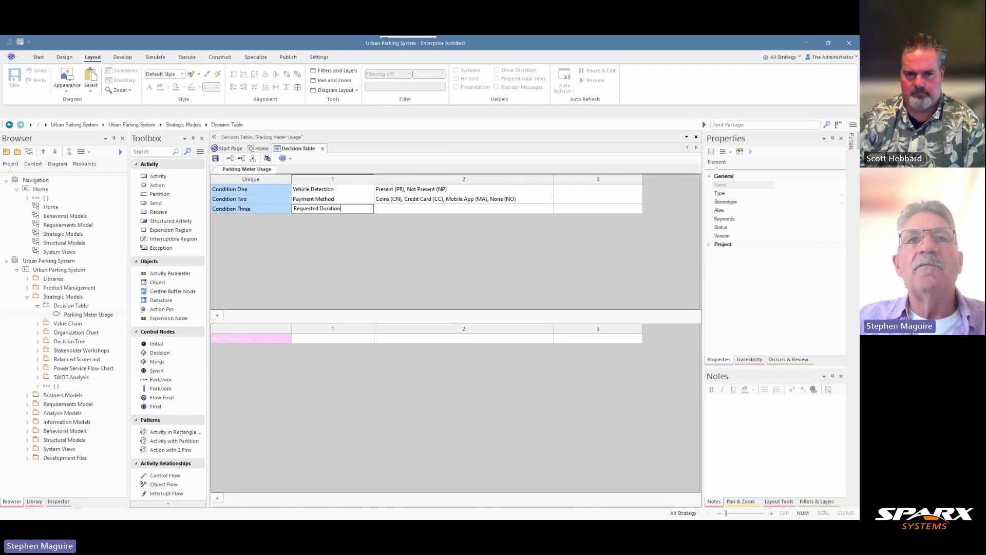
key(Return)
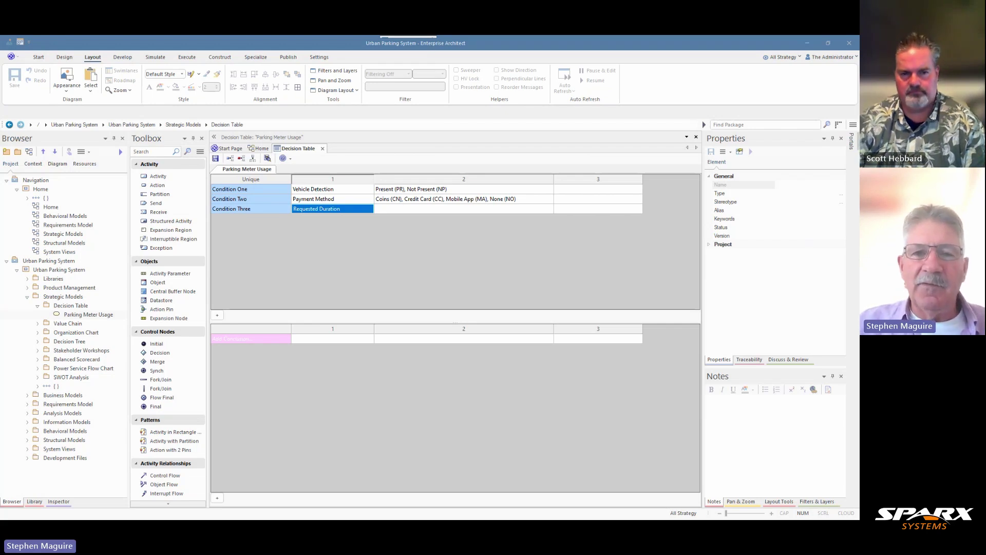
click(398, 212)
text(Within Limit (WL), Exceeds Limit (EL))
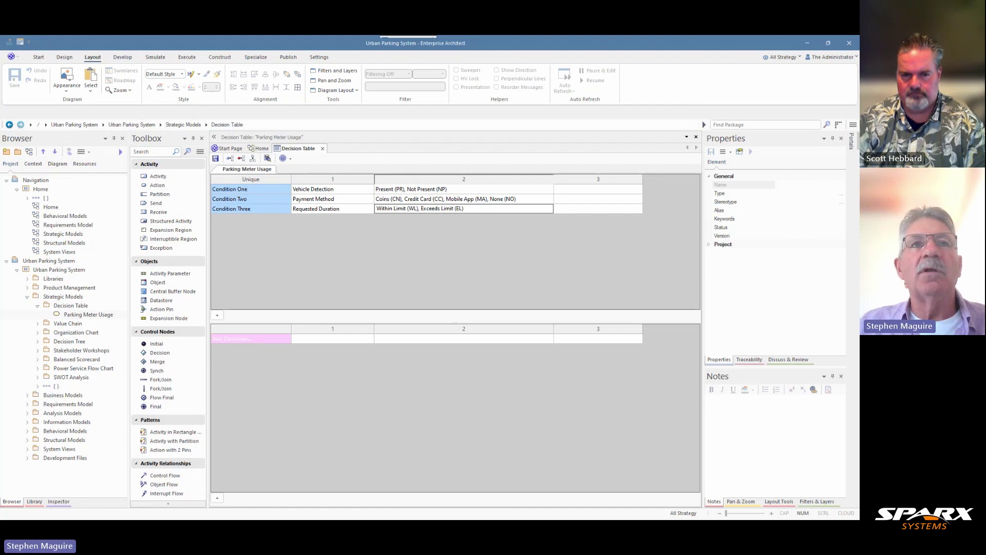
key(Return)
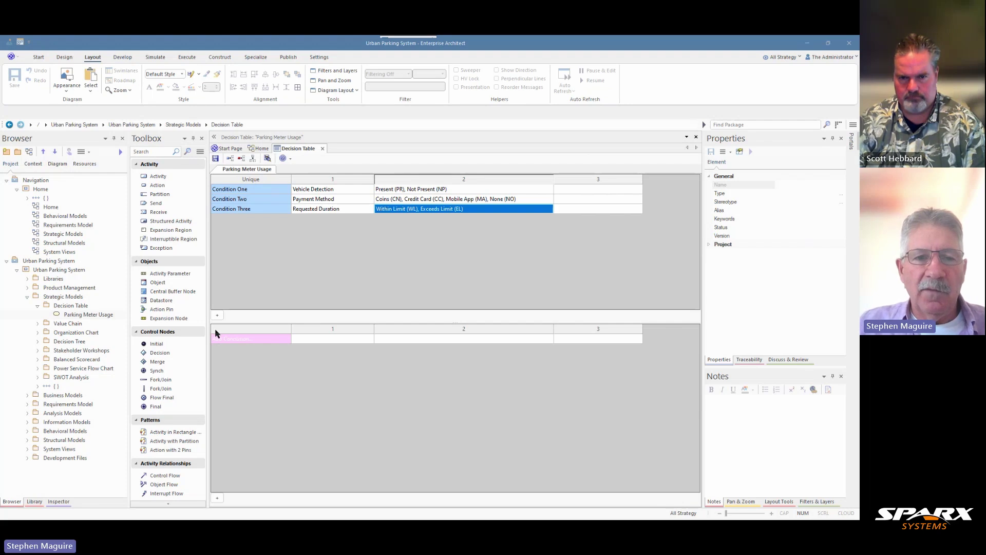
Step: Add a fourth condition row below Condition Three and name it "Condition Four"
click(217, 315)
click(238, 219)
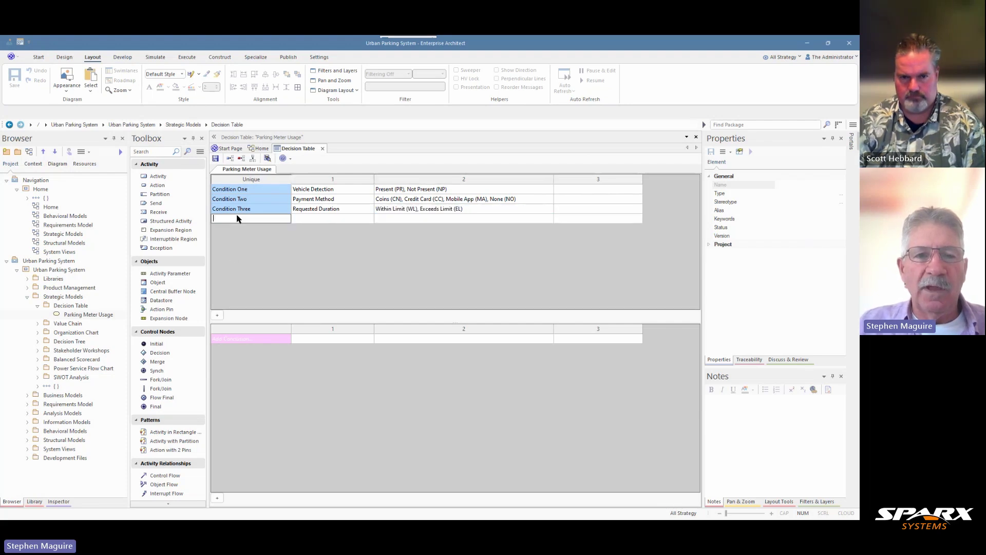
text(Condit)
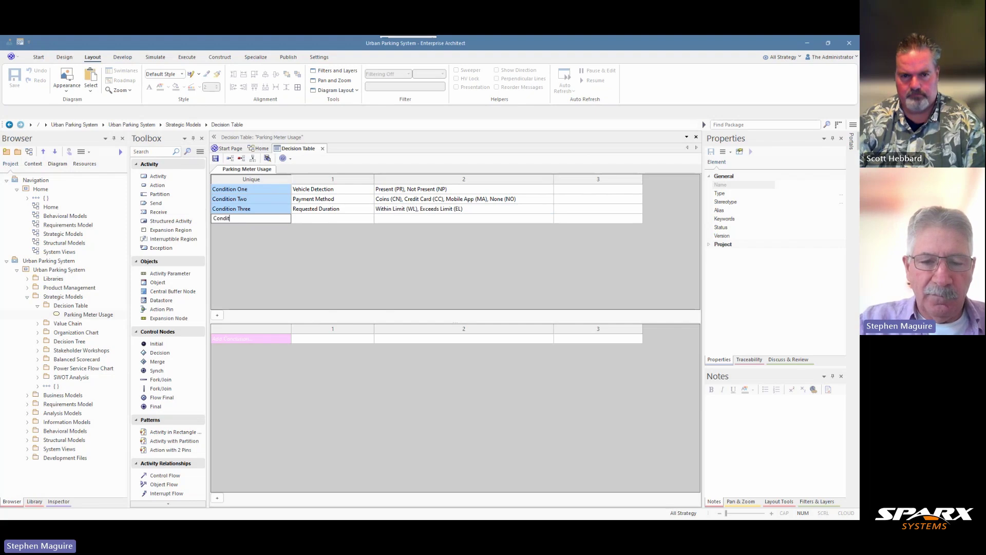
text(ion )
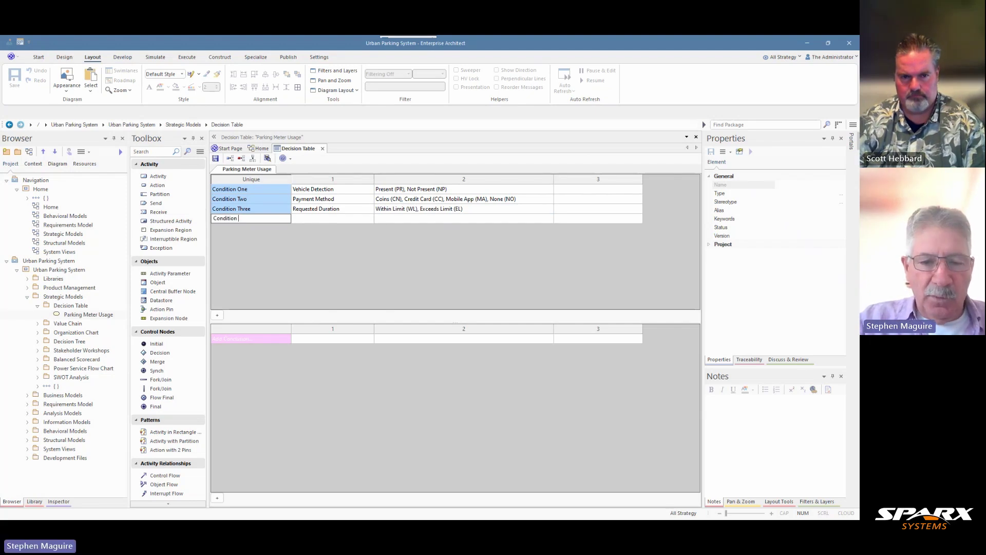
text(Four)
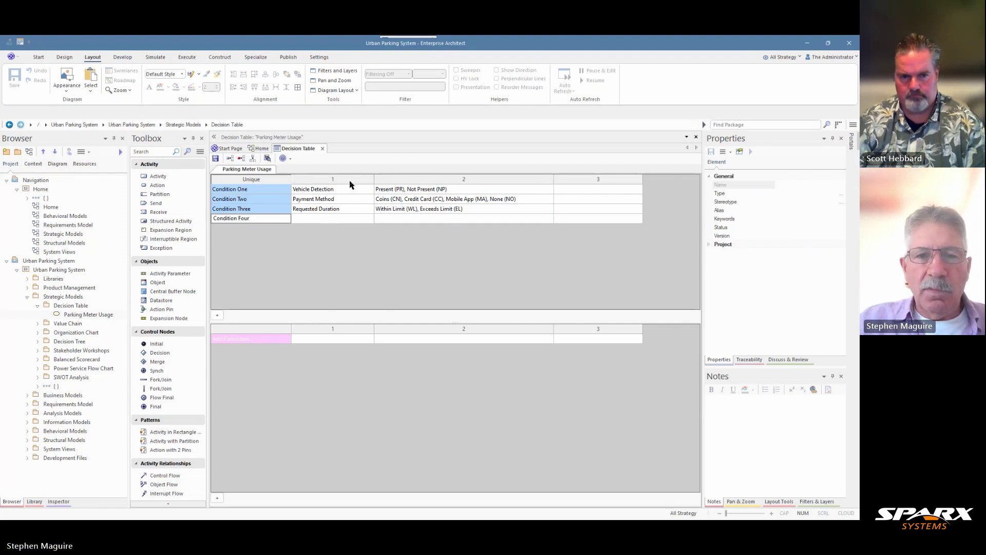
Step: Enter "Operating Hours" in column 1 and "Normal Hours (NH), Off Hours (OH)" in column 2 of Condition Four
click(331, 219)
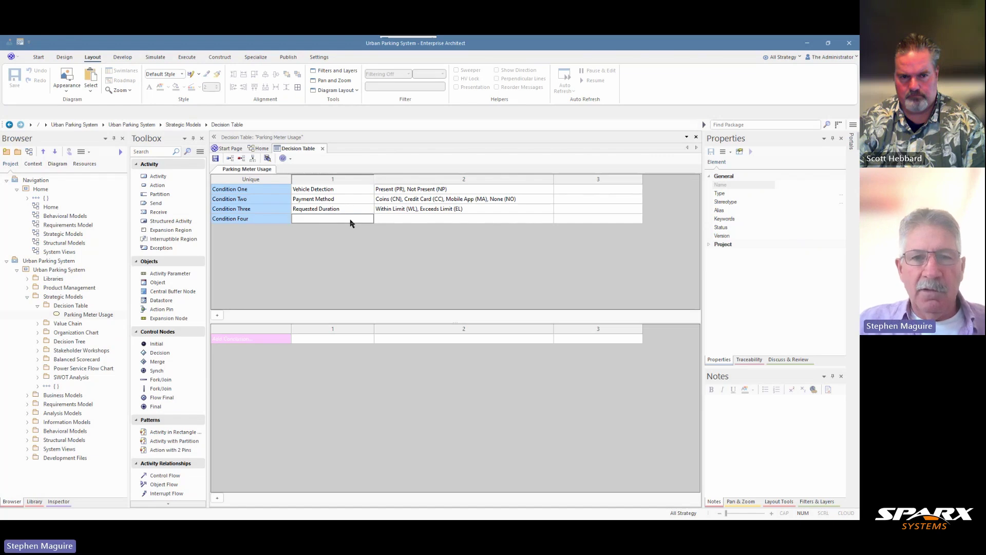
text(Operating Hours)
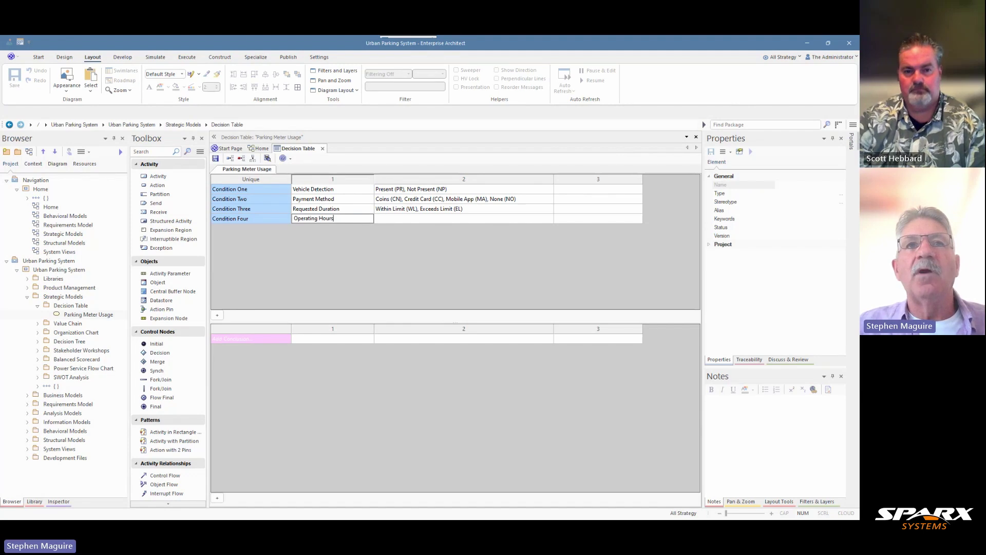
key(Return)
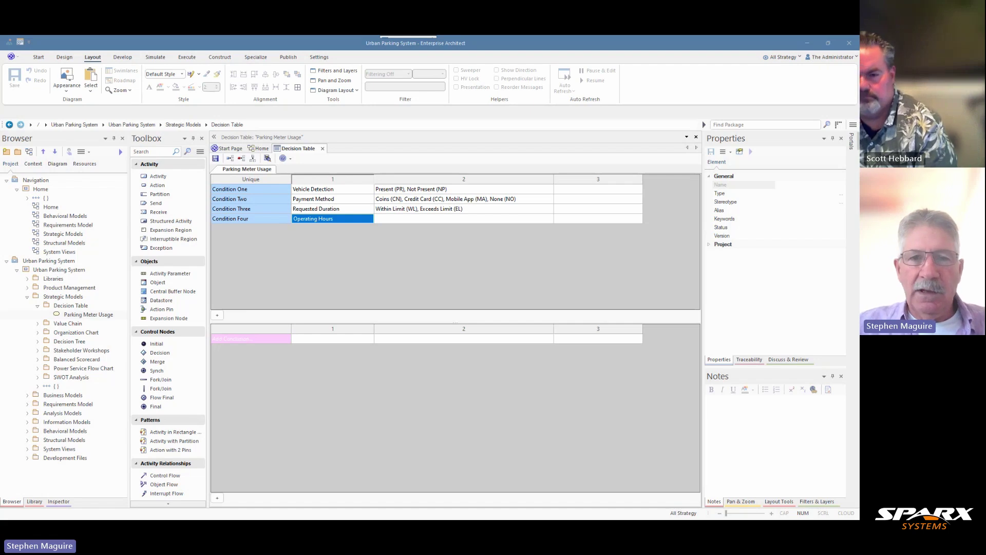
click(389, 221)
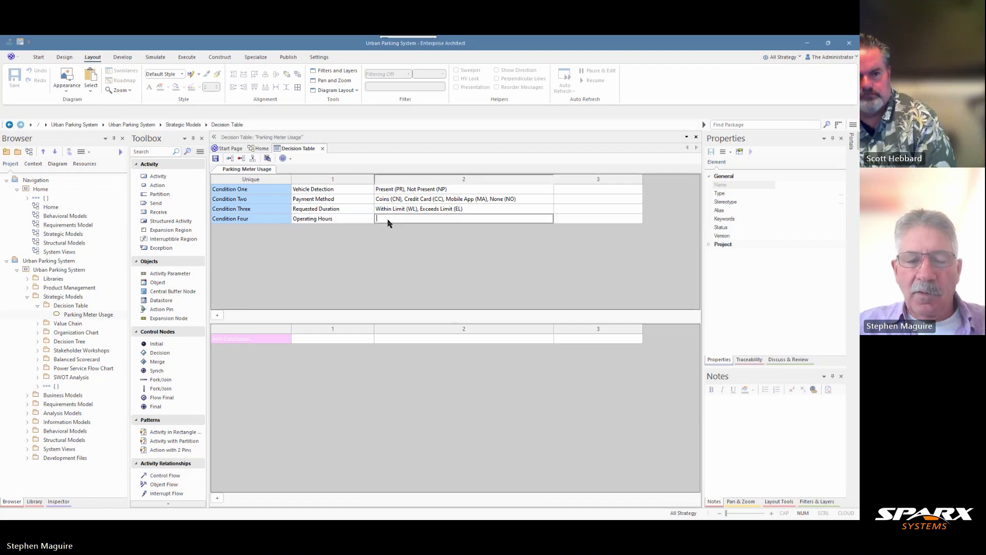
text(Normal Hours (NH), Off Hours (OH))
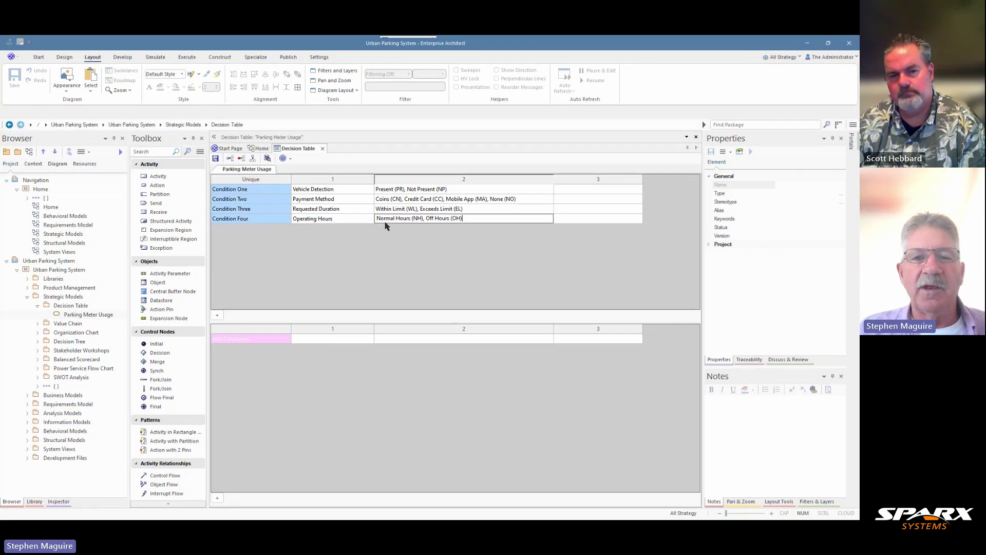
click(341, 210)
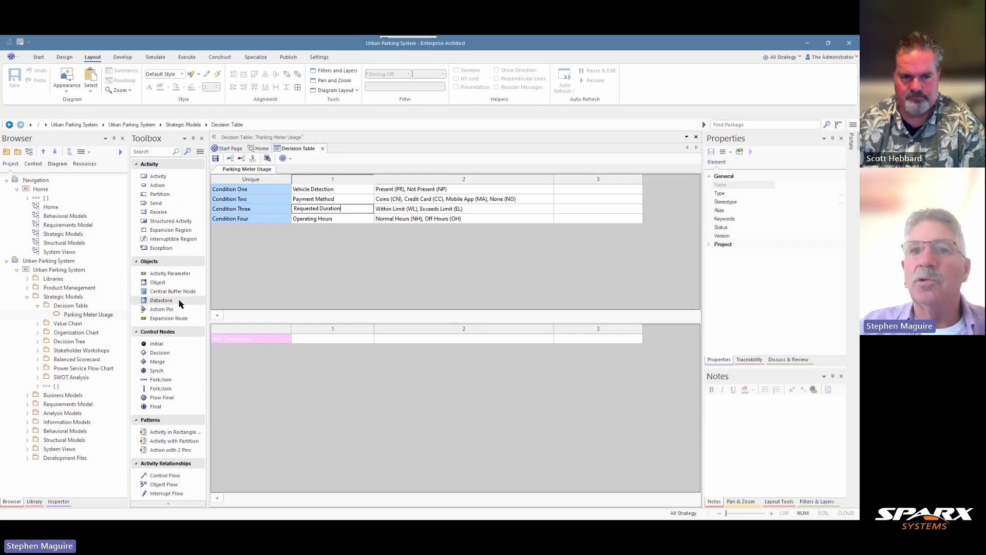
Step: Name the first row of the conclusions table below the conditions "Rule 1"
click(217, 339)
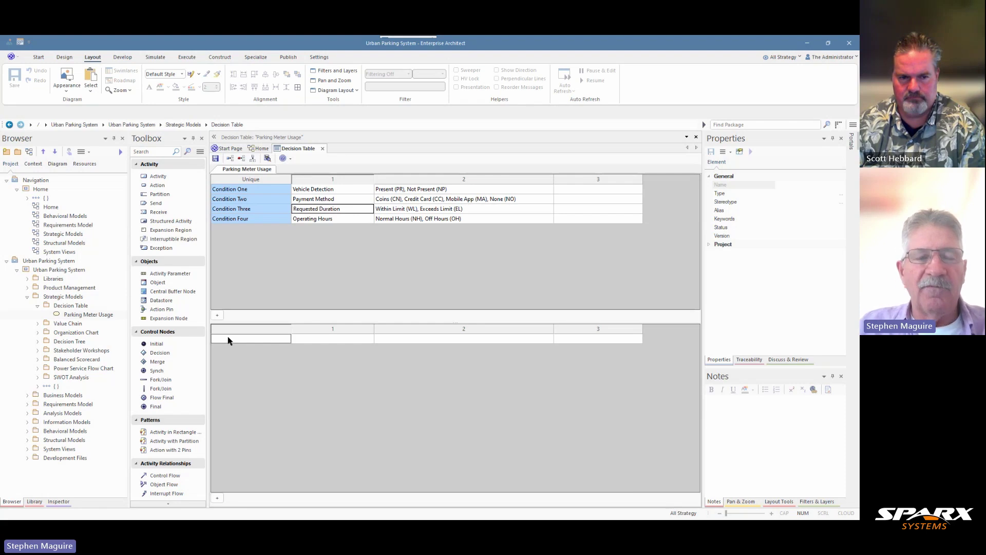
text(R)
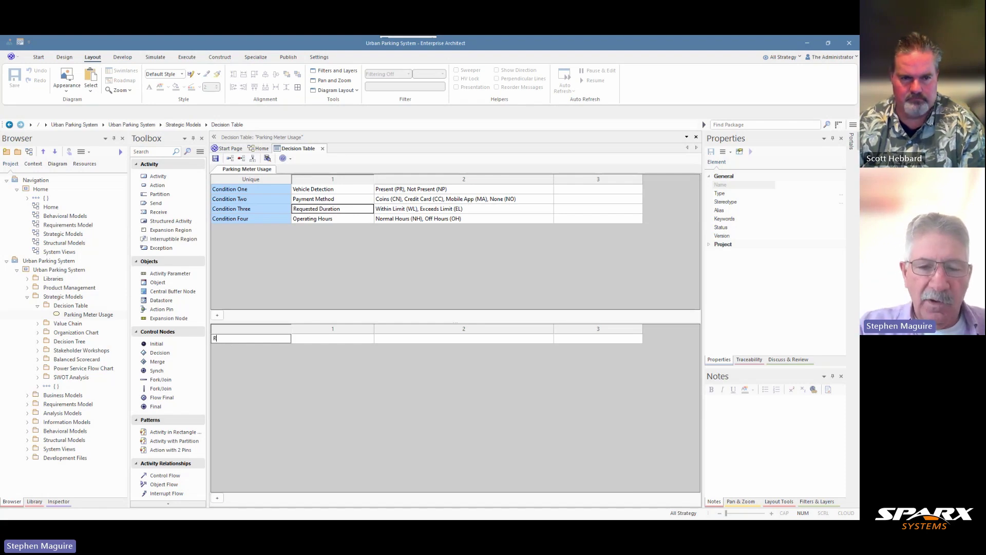
text(ule)
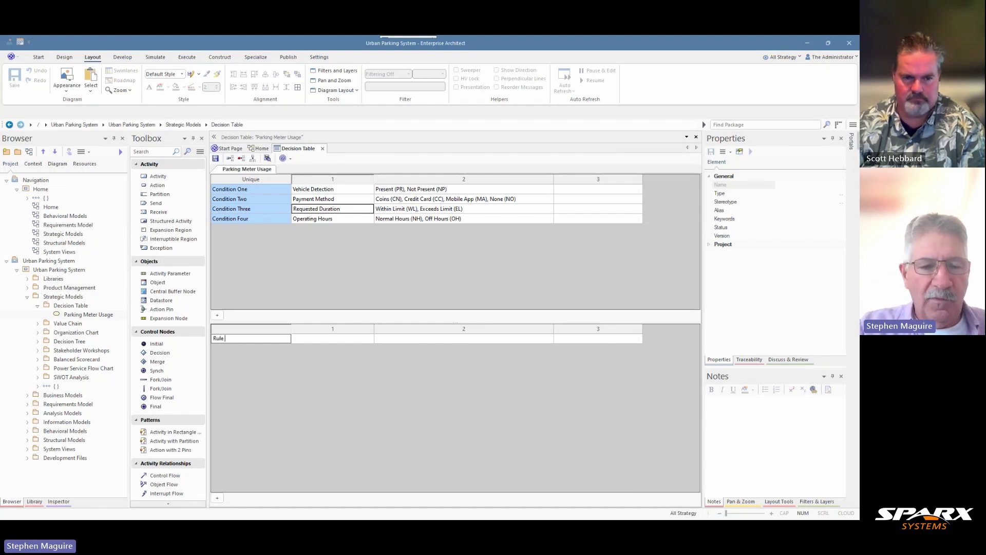
text( 1)
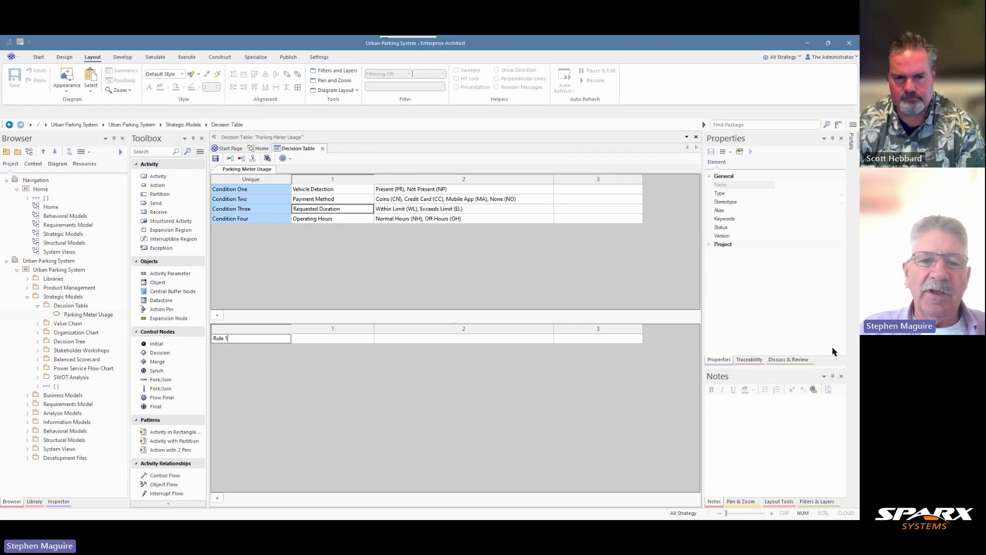
Step: Enter the condition combination "NP, ANY, ANY, ANY" in column 1 of Rule 1
click(299, 339)
click(298, 341)
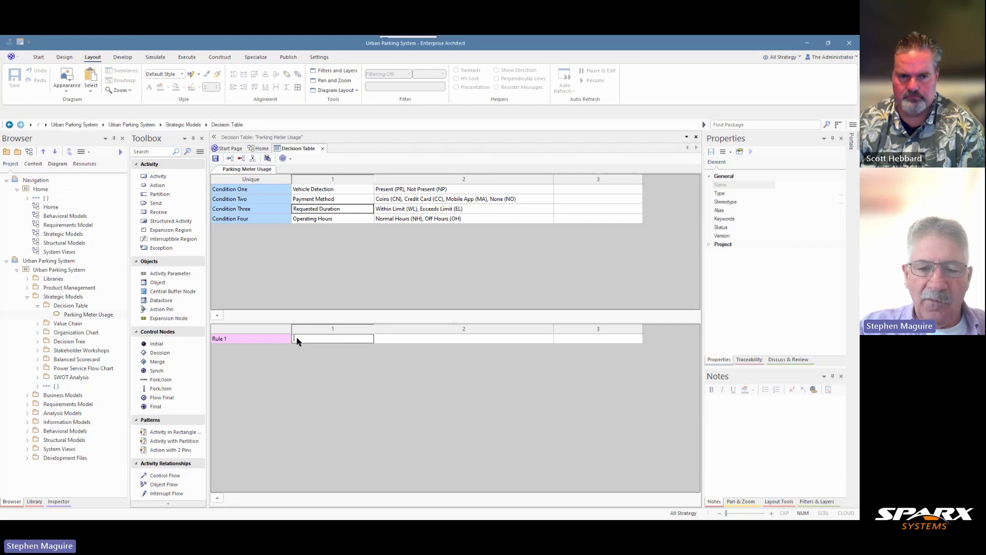
text(P)
key(BackSpace)
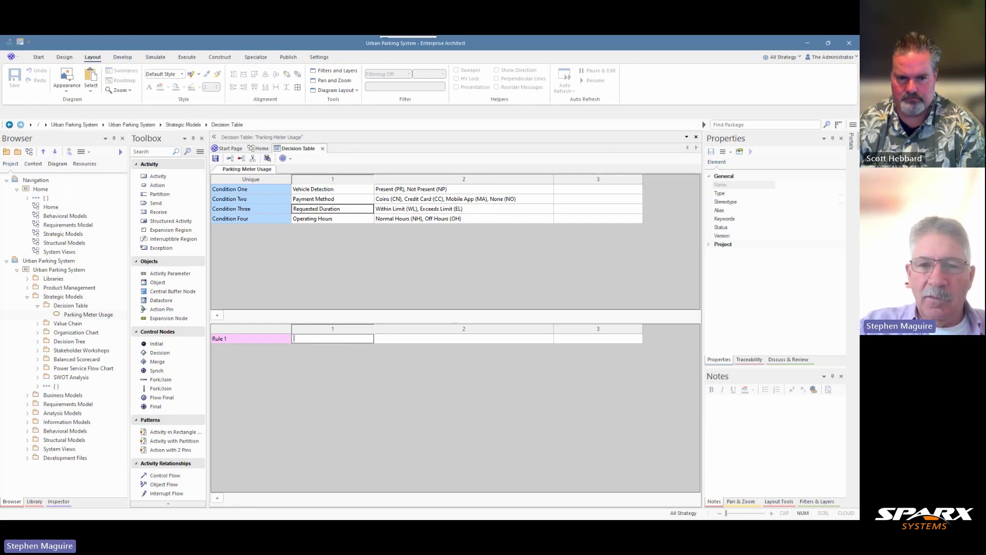
text(N)
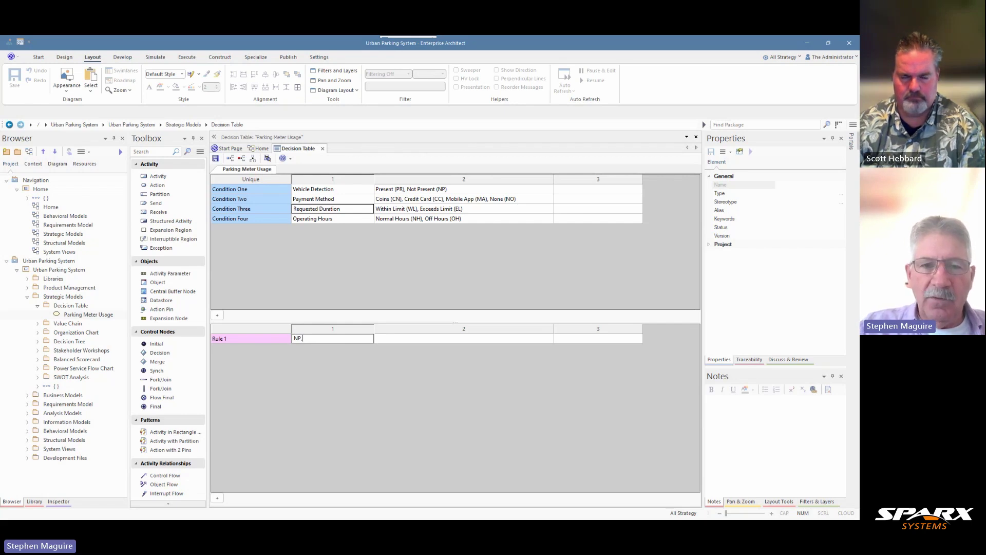
text(P, ANY)
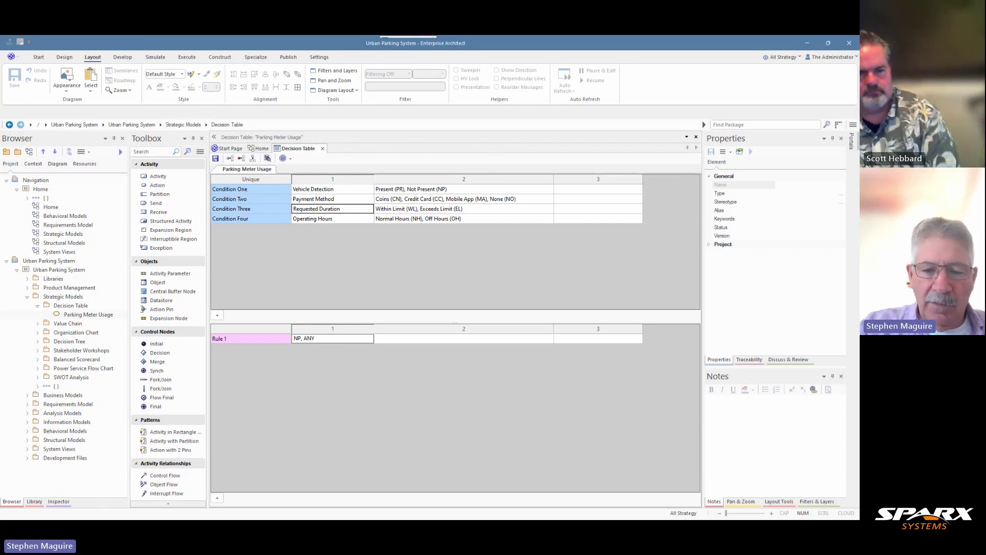
text(, ANY)
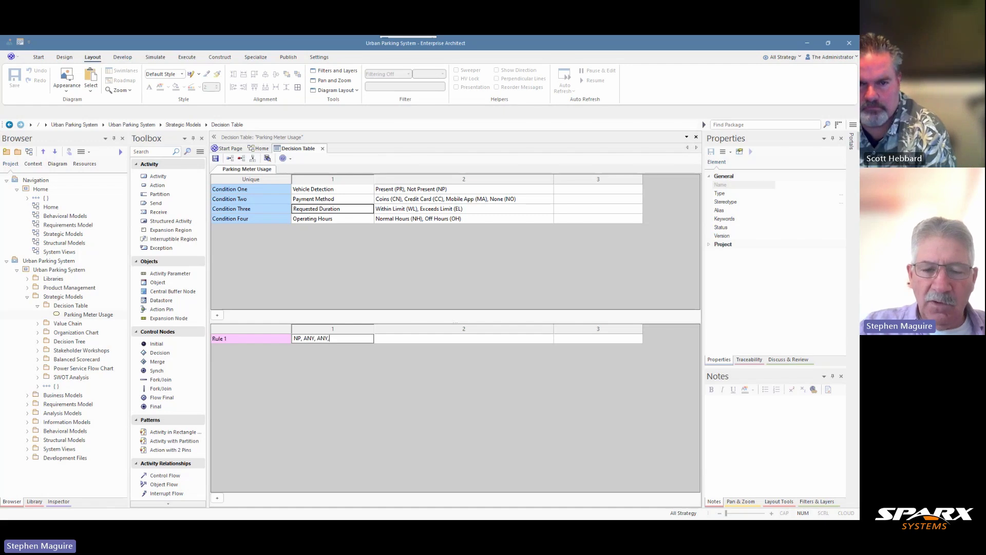
text(, ANY)
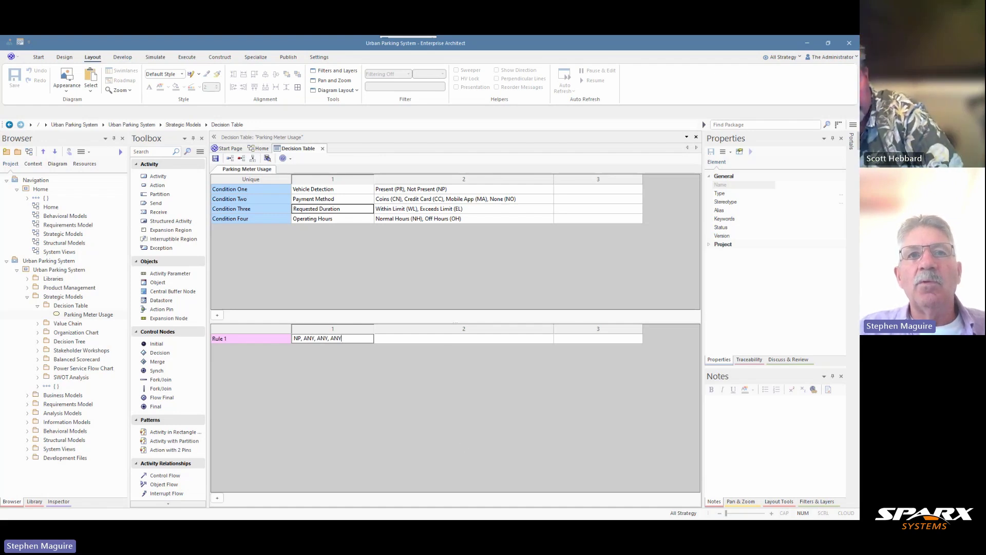
key(Return)
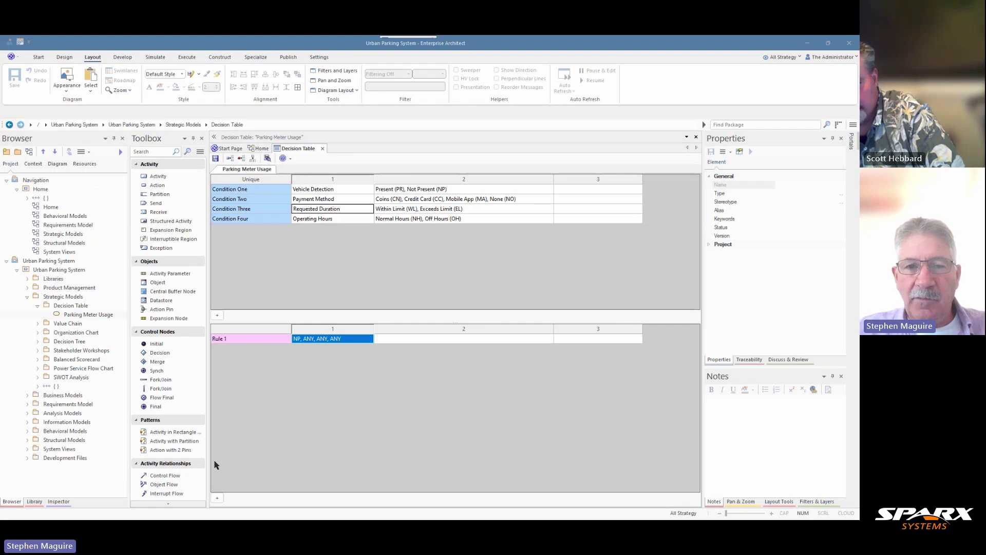
Step: Enter "No Action Required" in column 2 of Rule 1 and narrow that column
click(385, 339)
text(No Action Required)
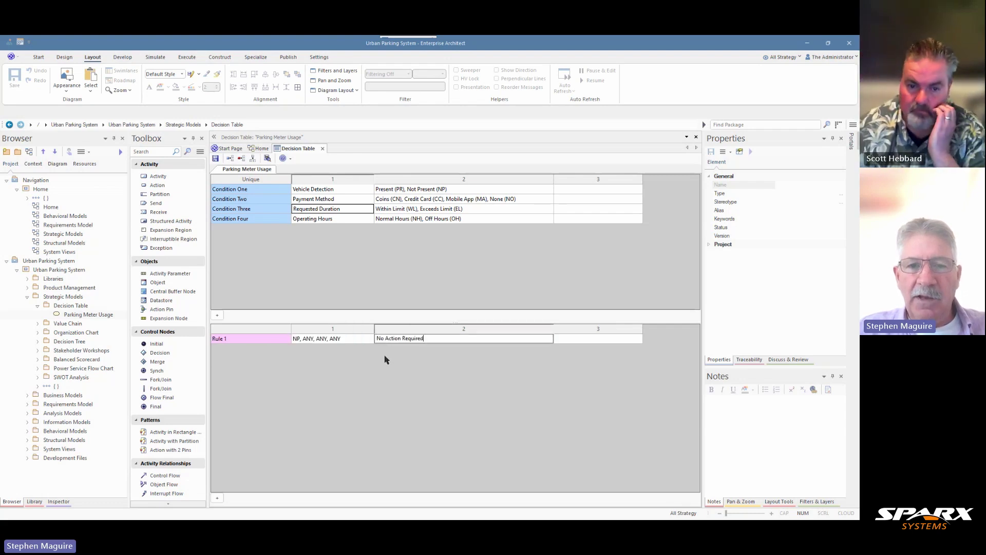
drag(554, 329, 480, 328)
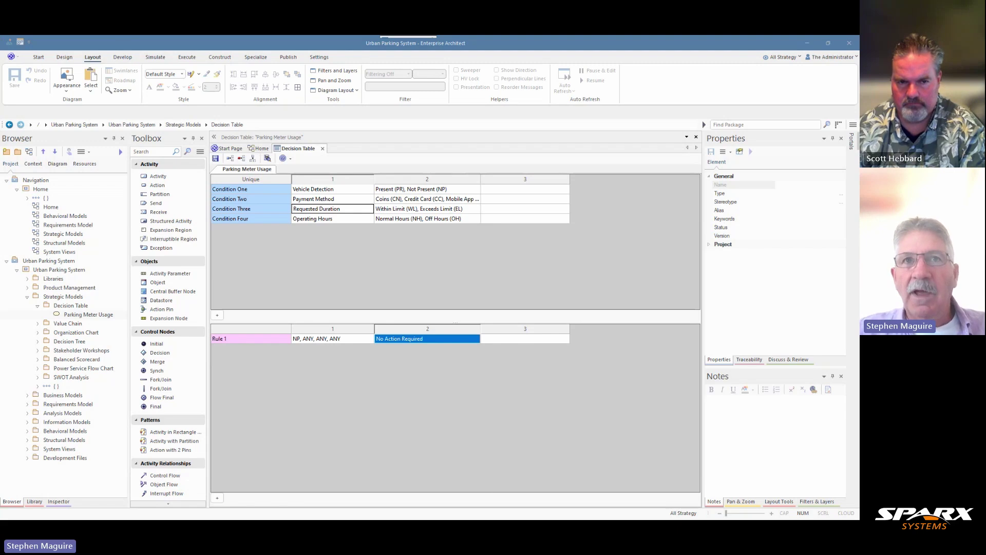
Step: Enter "Welcome - Insert Payment" in double quotes in column 3 of Rule 1 and widen that column
click(515, 338)
text("Welcome - Insert Payment")
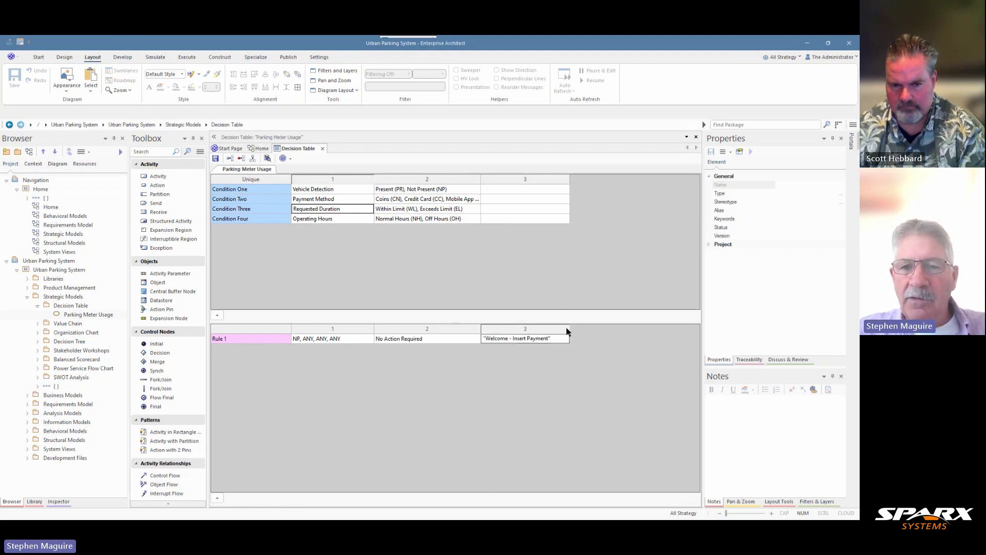
drag(571, 332, 595, 329)
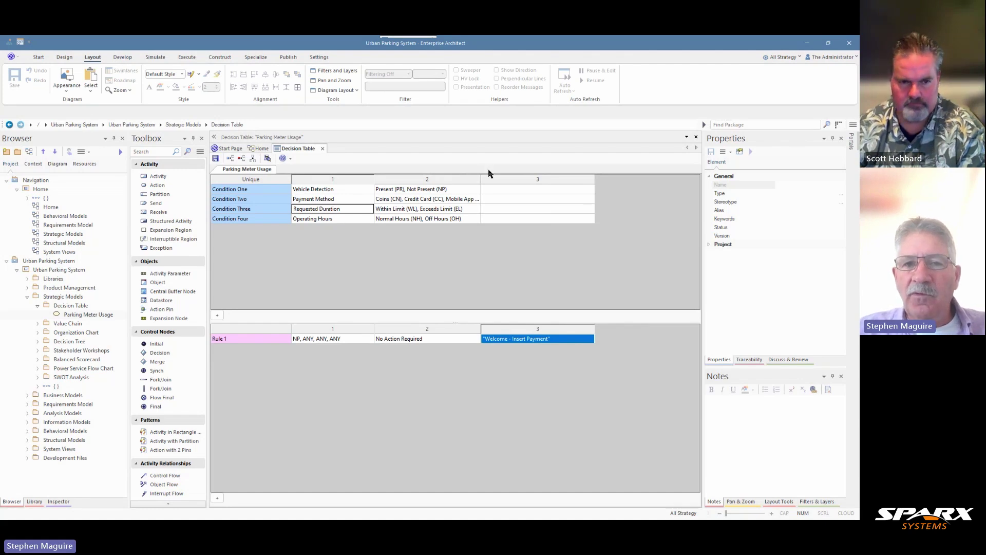
Step: Add a fourth column to the decision table, widen it and enter "Await vehicle detection" in it for Rule 1
click(242, 159)
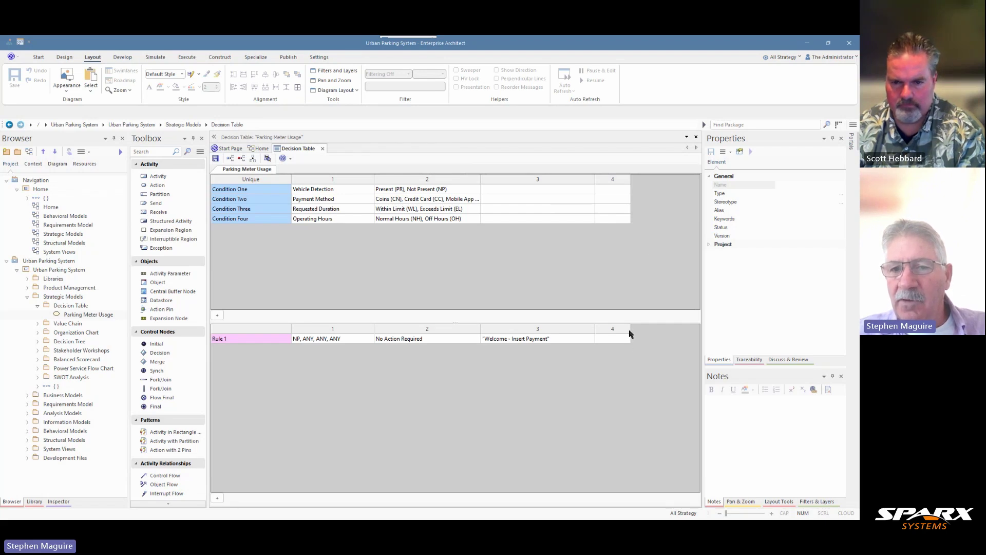
drag(631, 333, 690, 331)
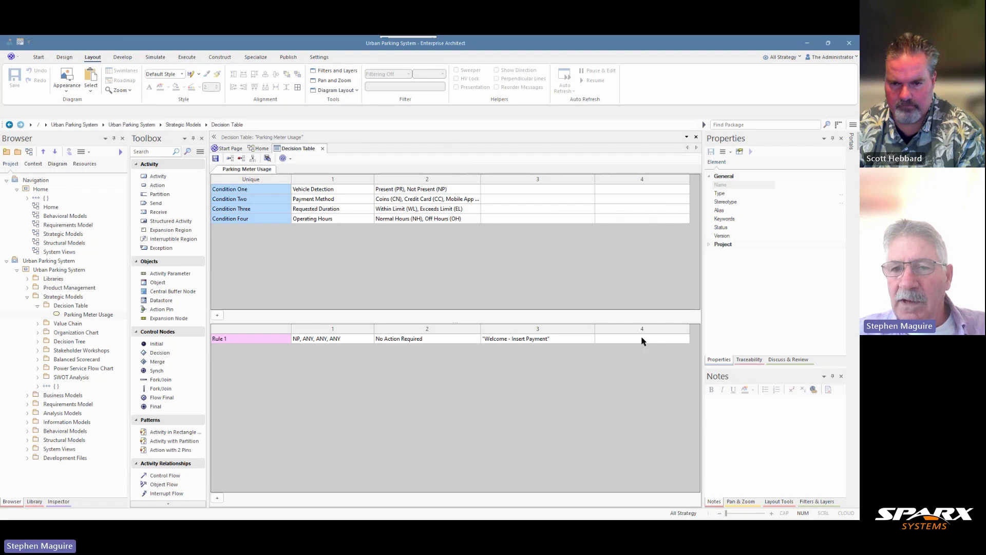
click(639, 340)
text(Await vehicle detection)
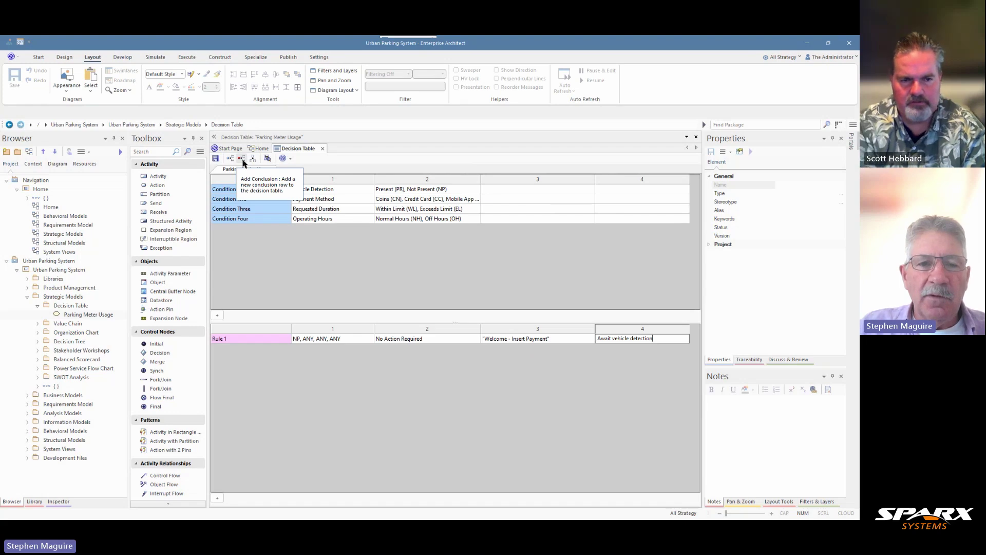
Step: Add a second conclusion row to the decision table and name it "Rule 2"
click(244, 163)
click(226, 350)
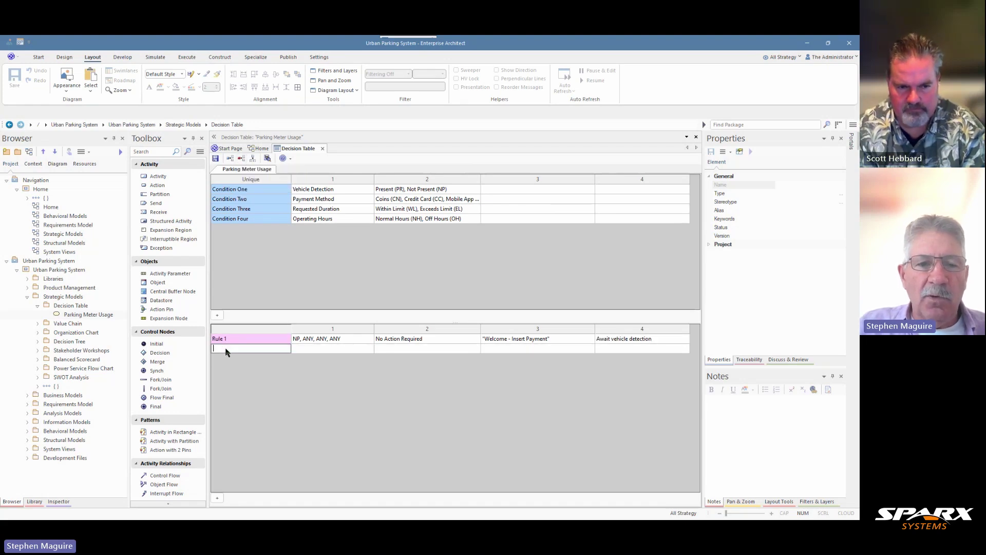
text(Rule)
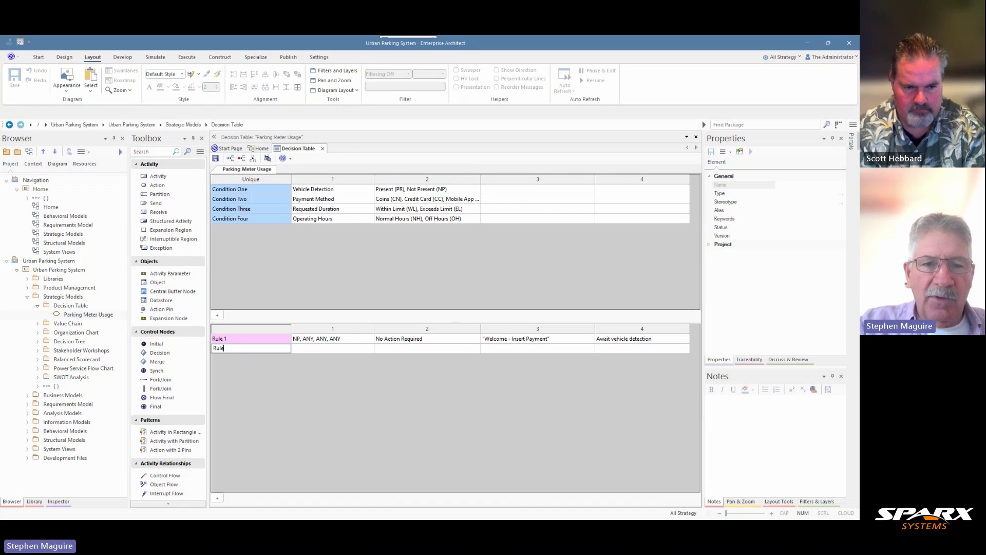
text( 2)
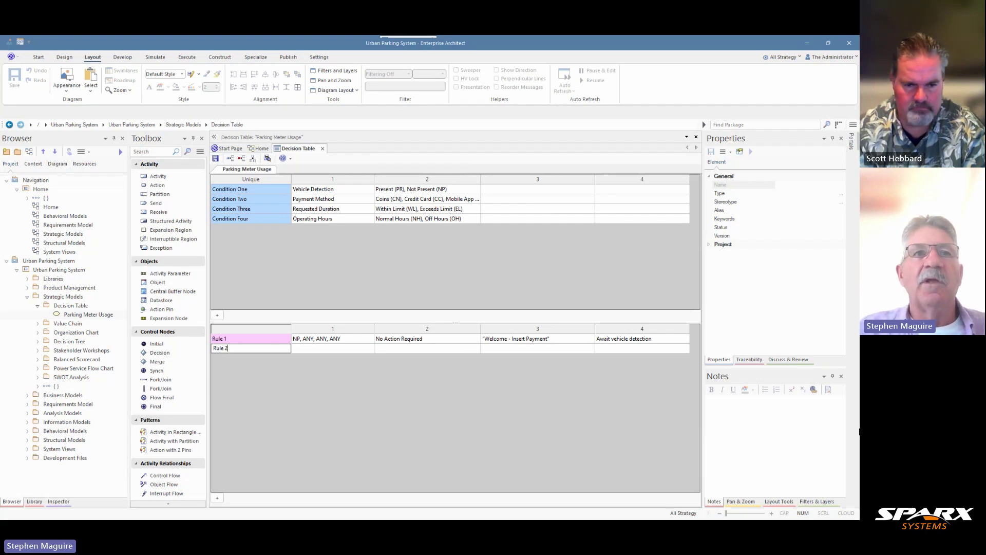
Step: Enter the condition combination "PR, NO, ANY, ANY" in column 1 of Rule 2
click(298, 348)
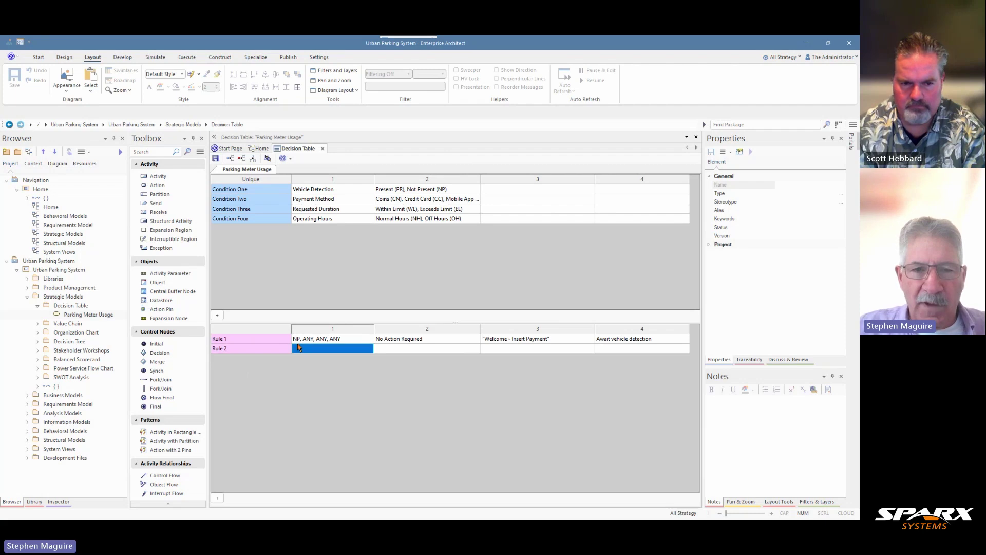
text(PR)
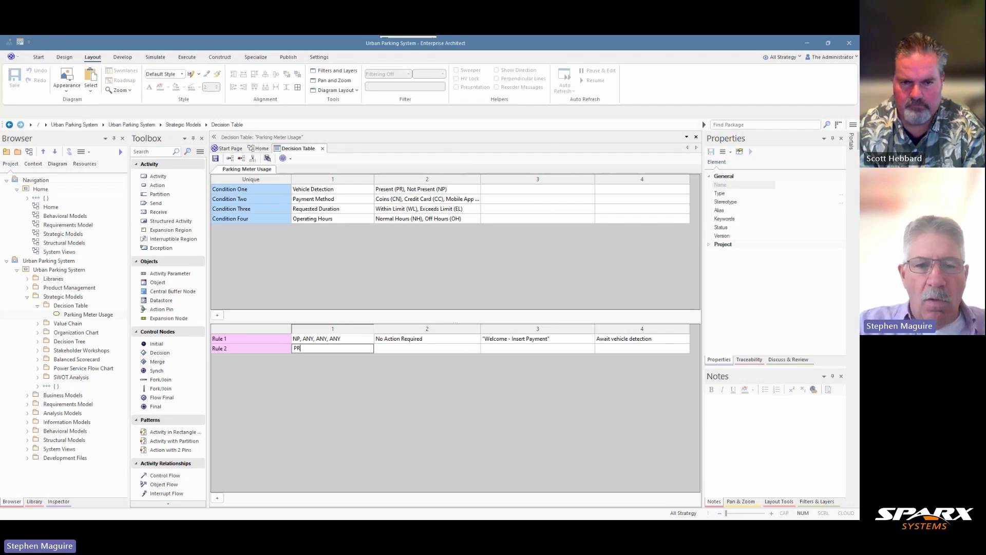
text(, )
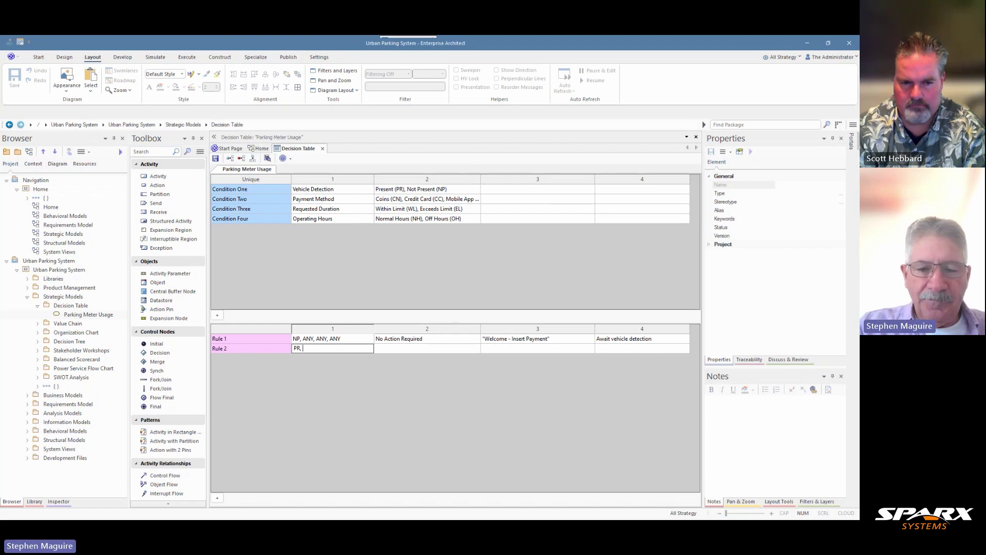
text(NO)
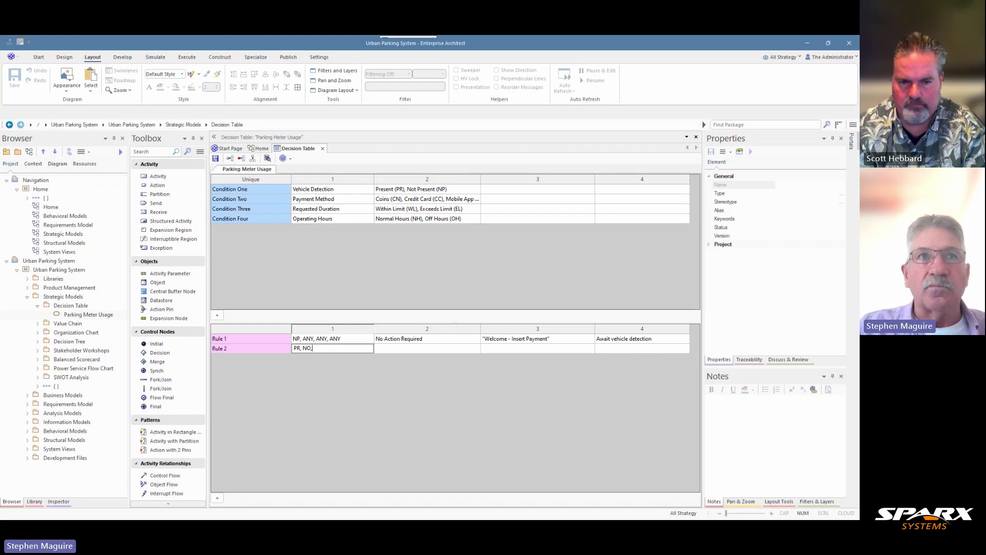
text(, ANY)
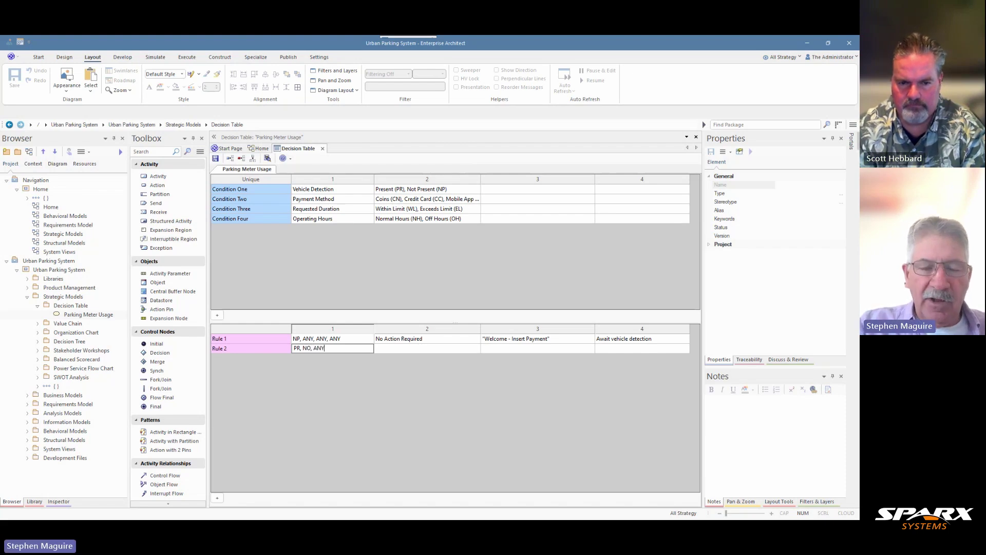
text(, ANY)
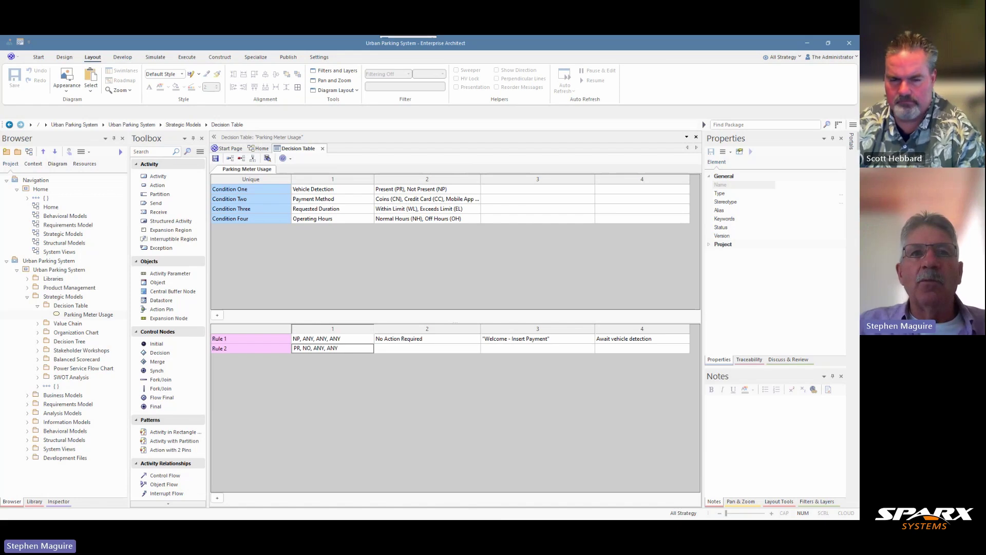
Step: Fill columns 2 to 4 of Rule 2 with "Await Payment", "Please Make Payment" in double quotes, and "Monitor for payment input"
key(Return)
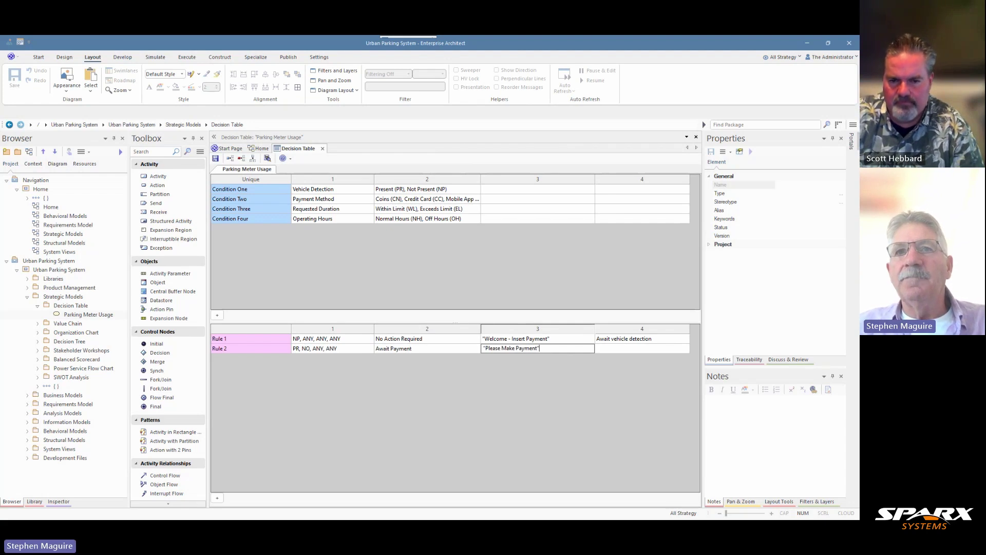
key(Return)
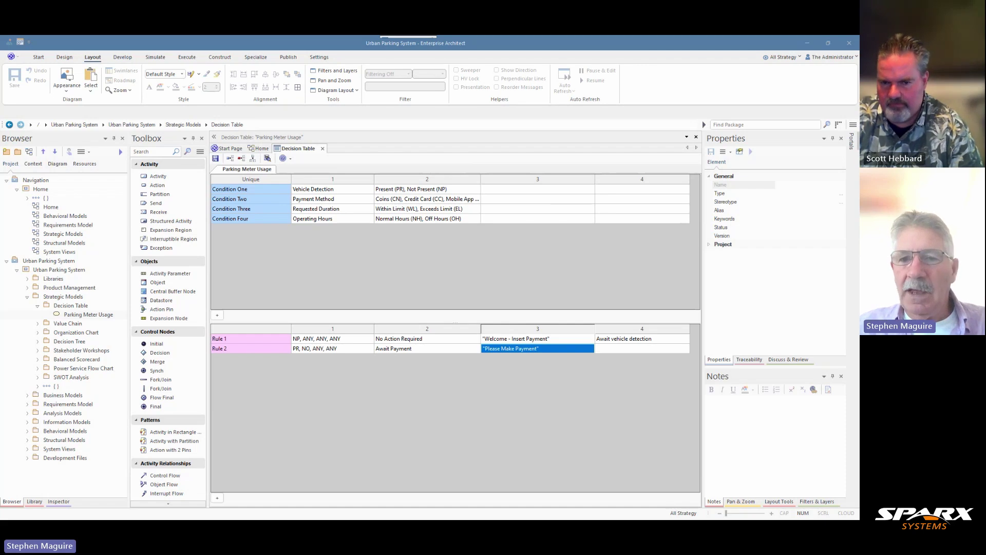
click(623, 350)
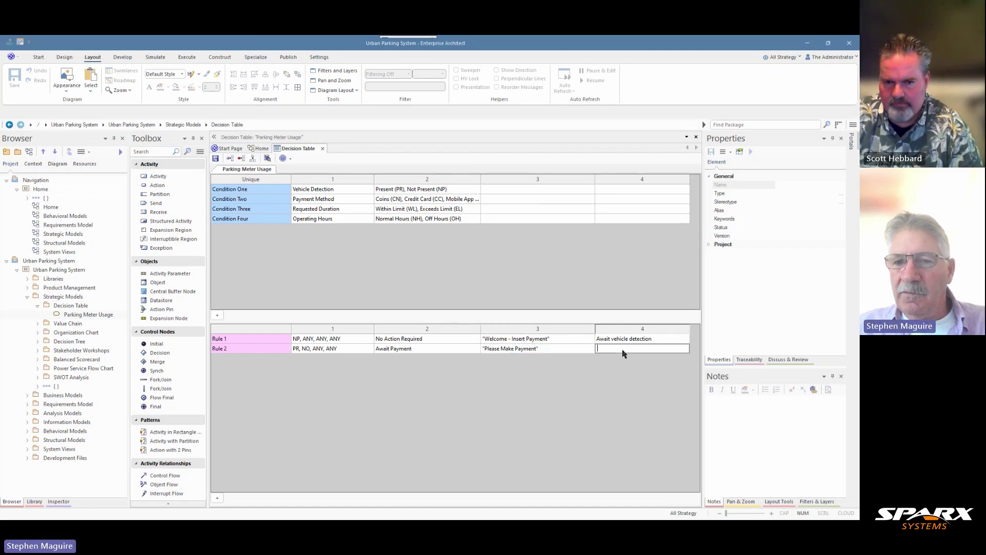
text(Monitor for payment input)
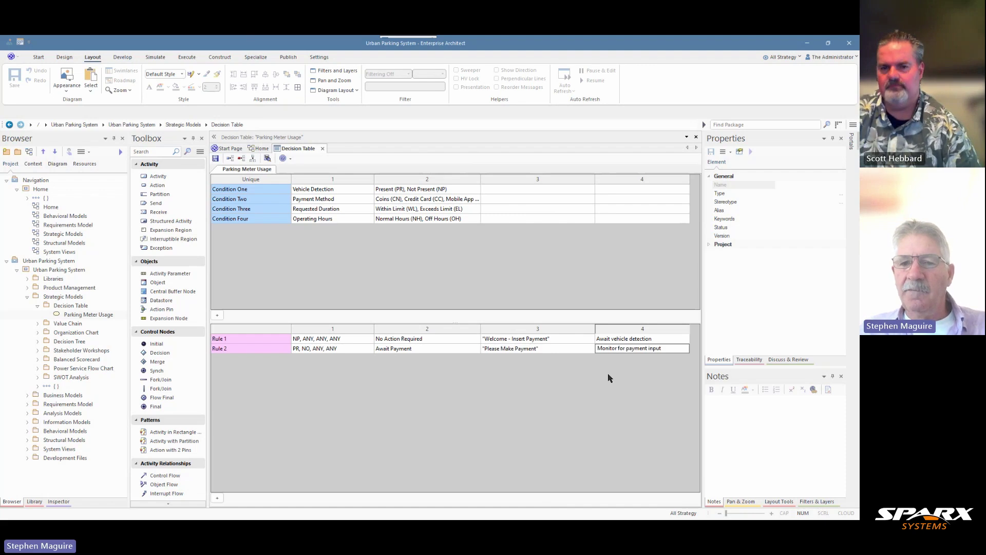